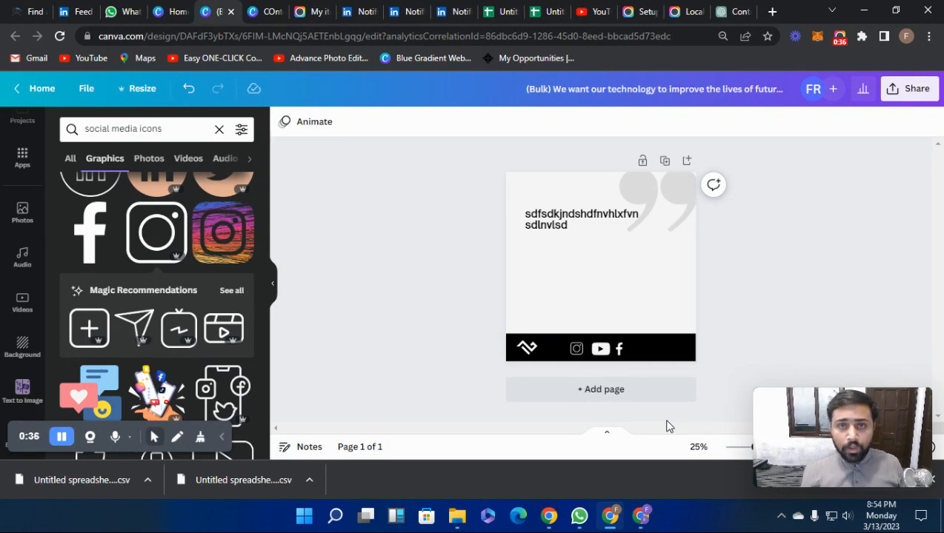
Switch to the ChatGPT conversation and copy the full table of content creation lines written in spreadsheet form
click(732, 11)
click(415, 152)
scroll(432, 187, up, 3)
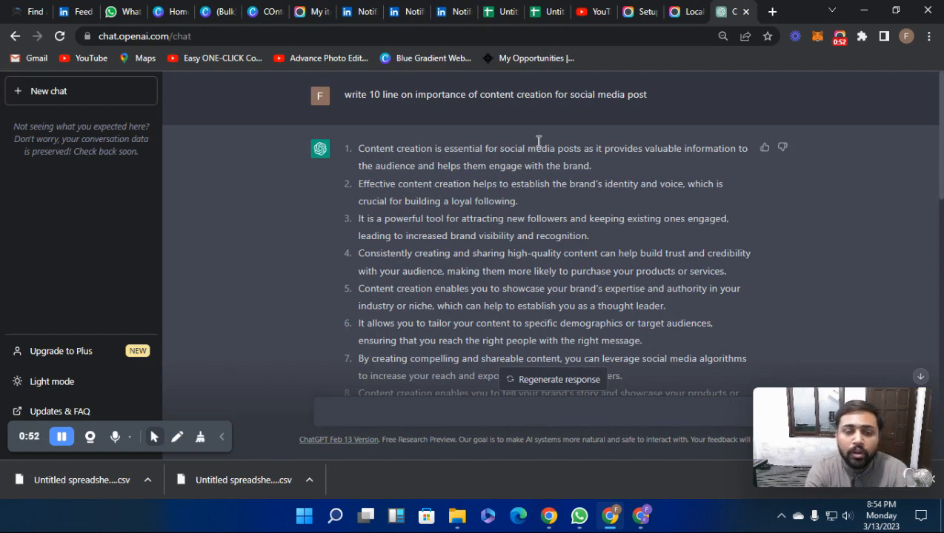
scroll(505, 178, down, 3)
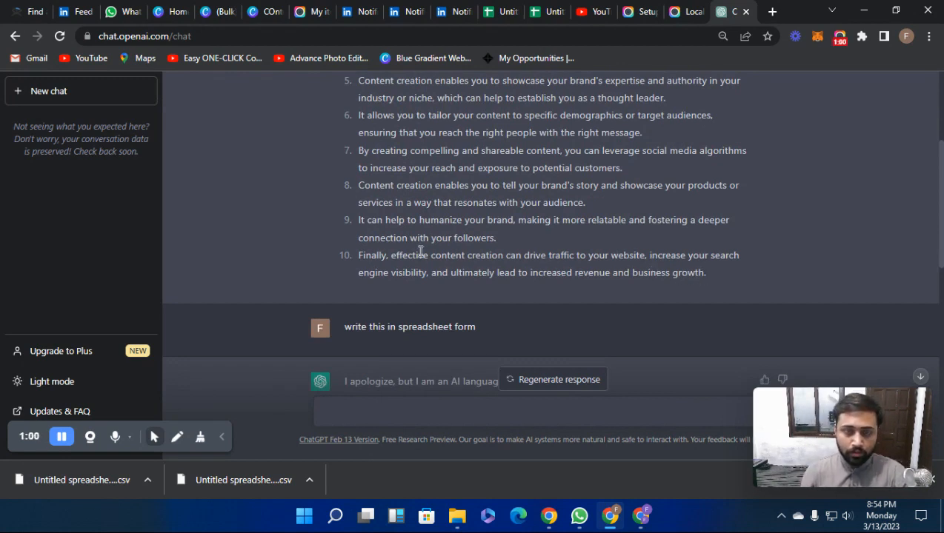
scroll(420, 252, down, 3)
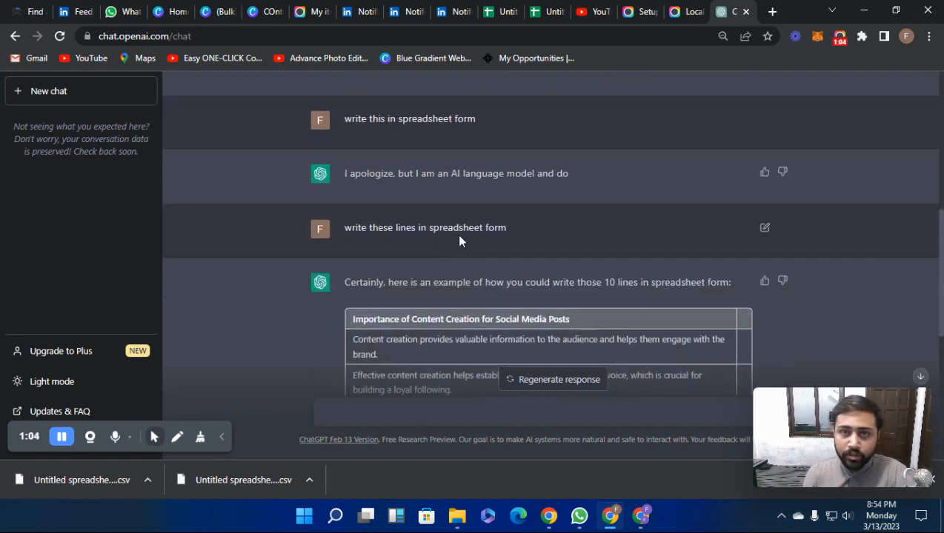
scroll(446, 232, down, 1)
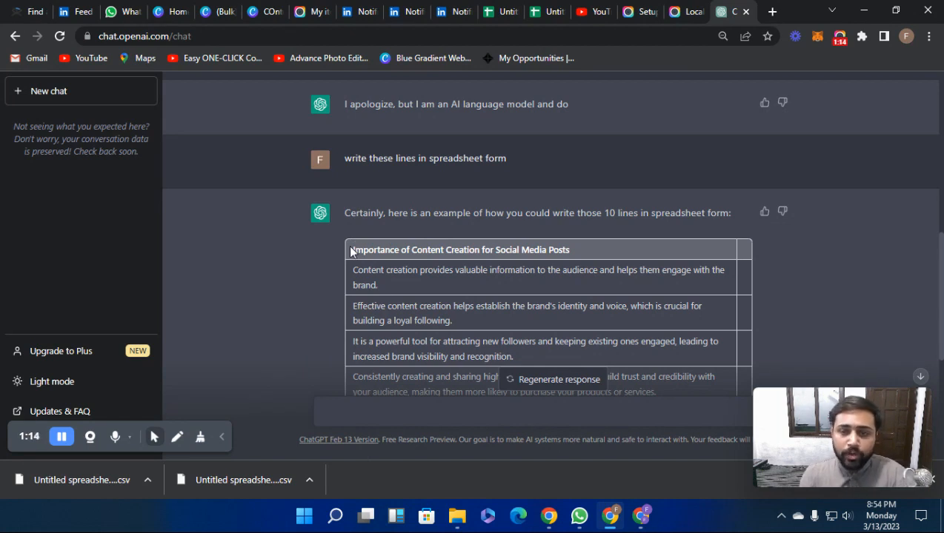
drag(350, 253, 612, 324)
key(ctrl+c)
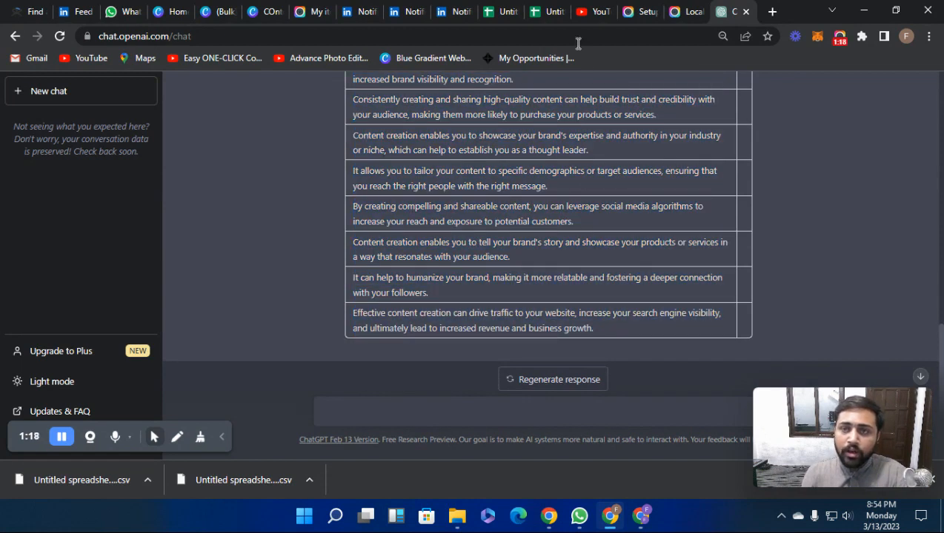
Paste the copied table into the untitled Google Sheets spreadsheet from cell A1 and bring up its download formats
click(549, 11)
key(ctrl+v)
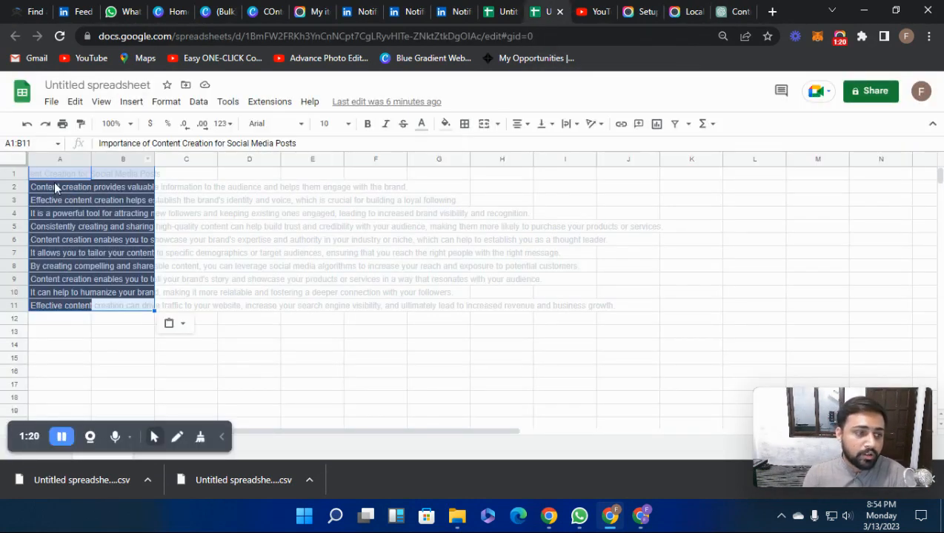
click(49, 103)
mouse_move(217, 253)
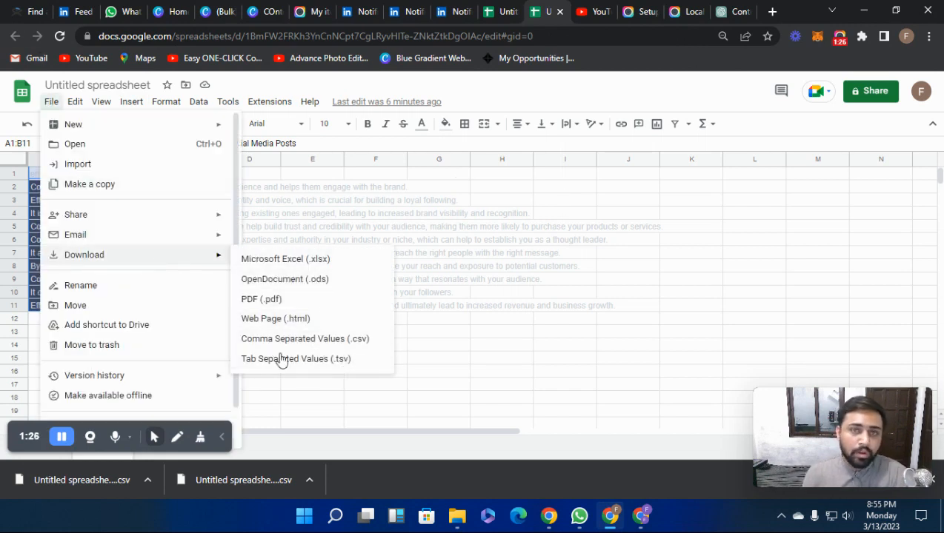
Switch to the Canva post design, open Bulk create, deselect all data rows and go back to the stage for adding data
click(216, 7)
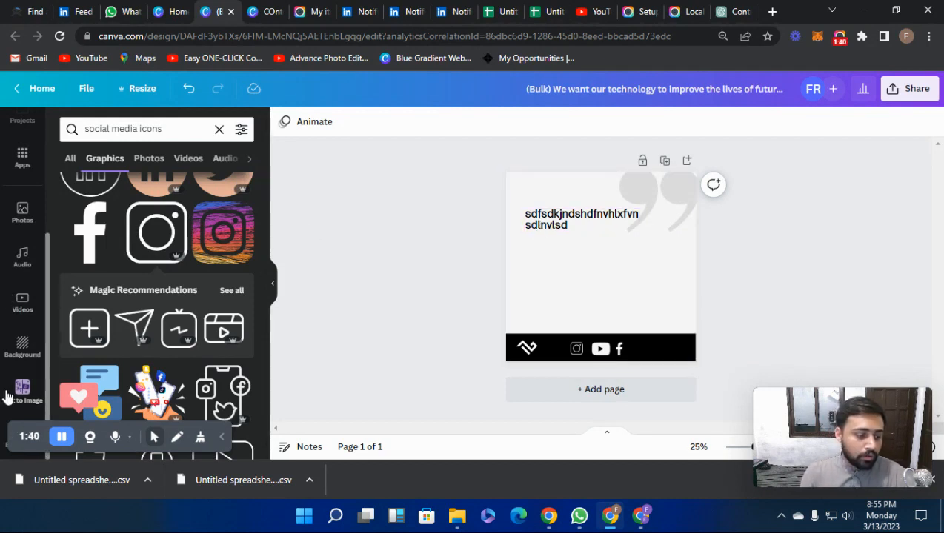
drag(32, 428, 106, 368)
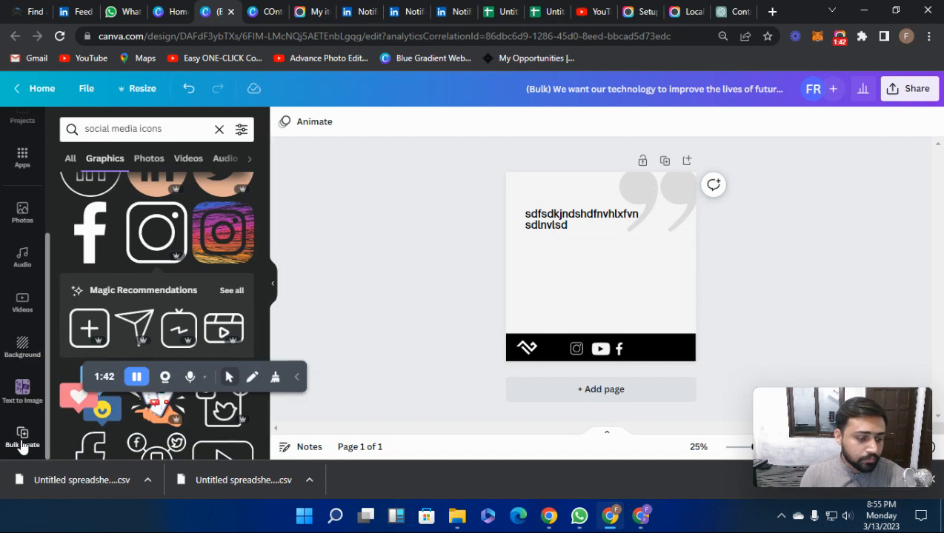
click(22, 444)
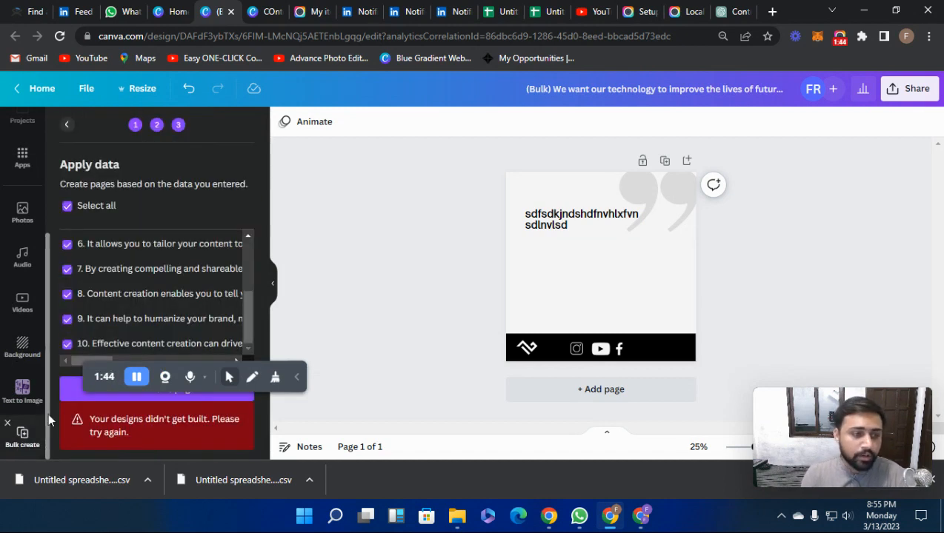
click(69, 207)
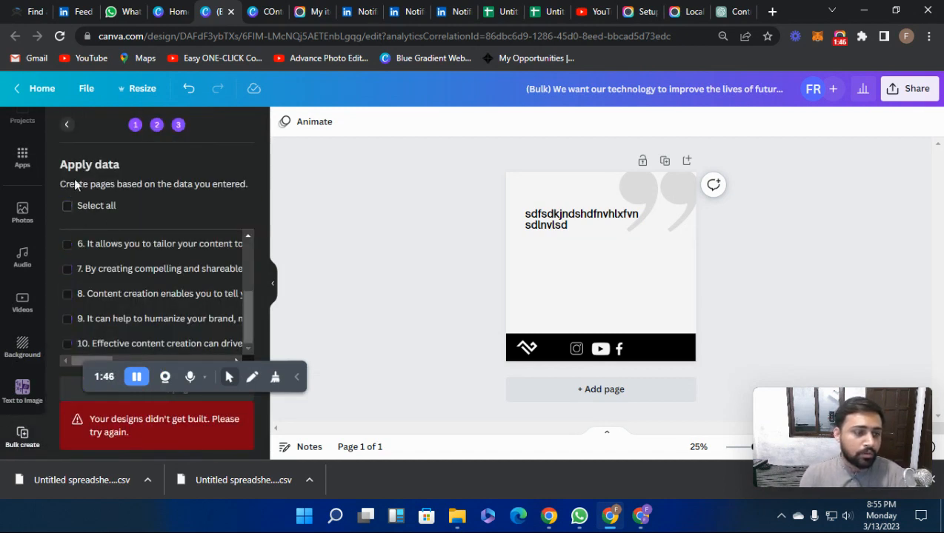
click(67, 126)
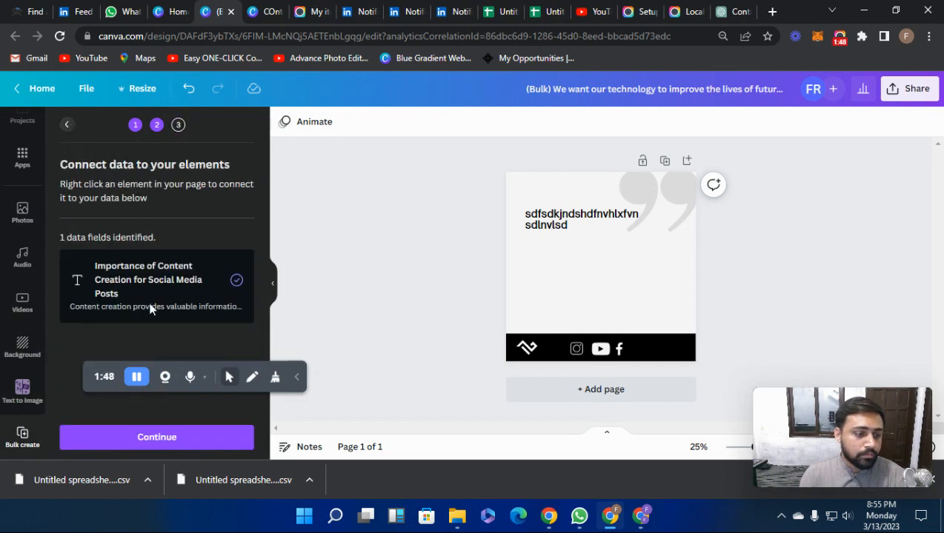
click(66, 125)
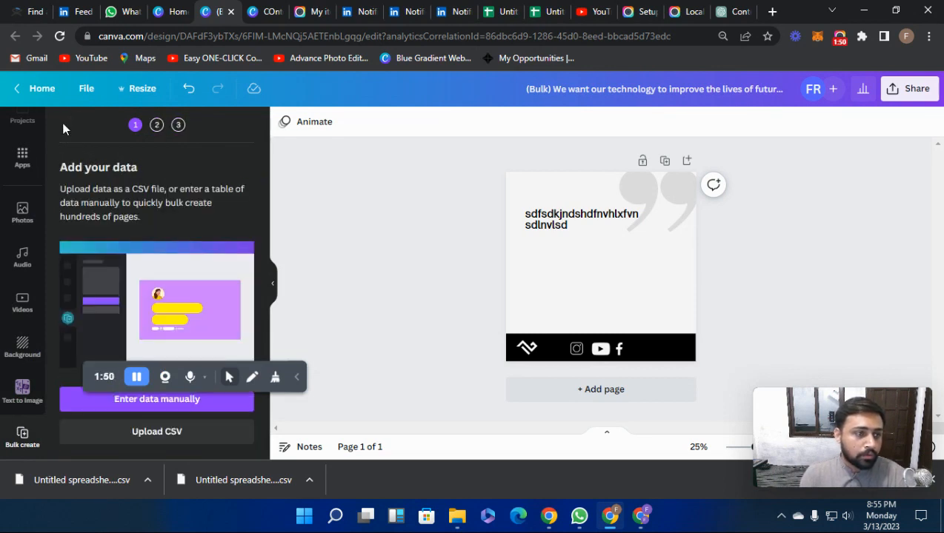
Upload the file Untitled spreadsheet - Sheet1 (4).csv from Downloads as the Bulk create data
click(160, 431)
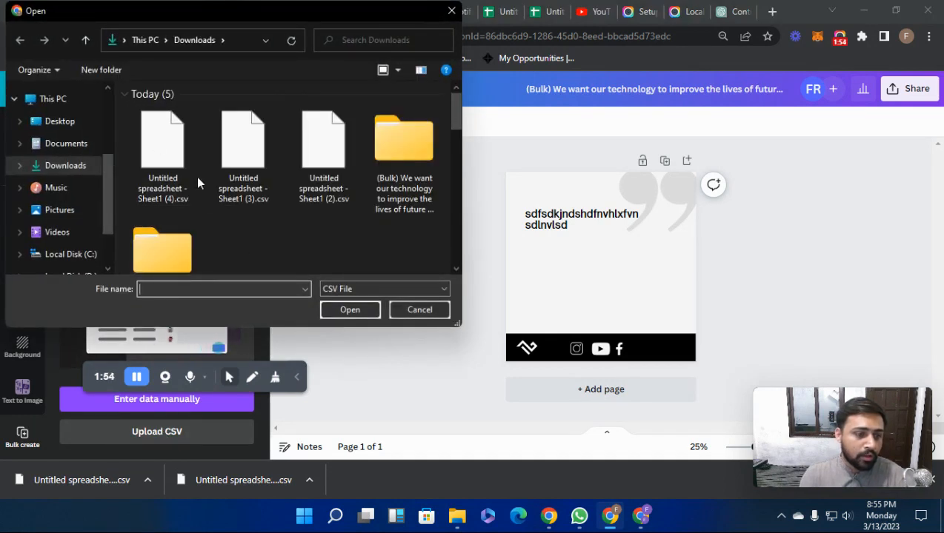
click(174, 163)
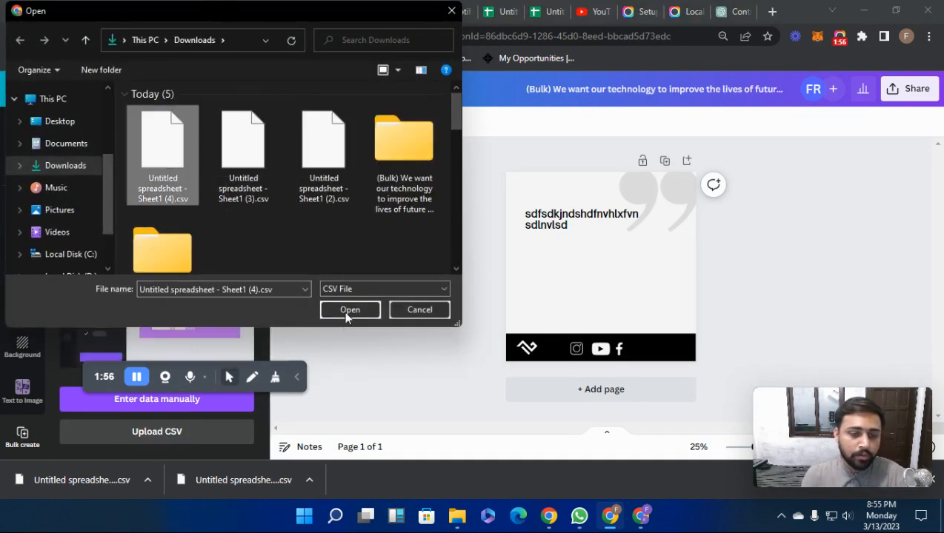
click(350, 310)
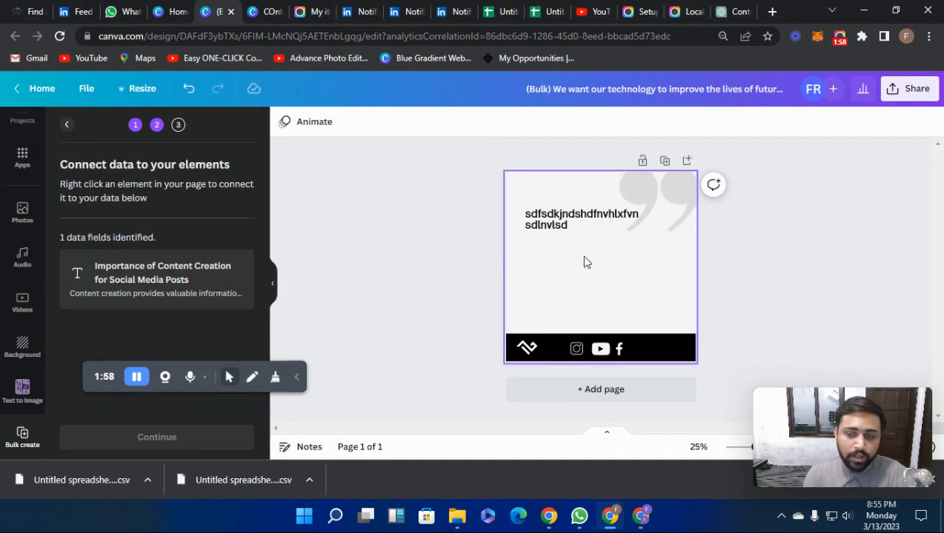
Connect the placeholder text box on the post to the data field Importance of Content Creation for Social Media Posts
click(564, 219)
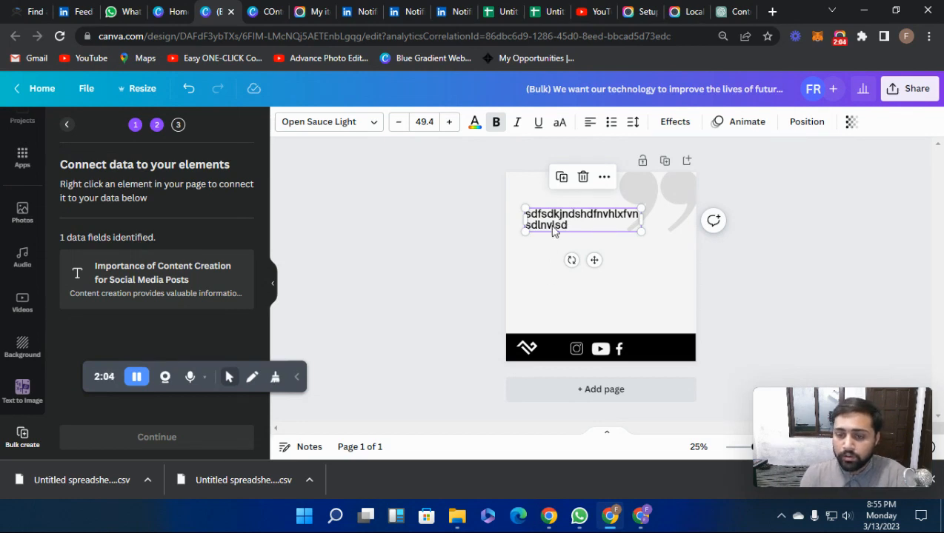
right_click(554, 227)
mouse_move(632, 354)
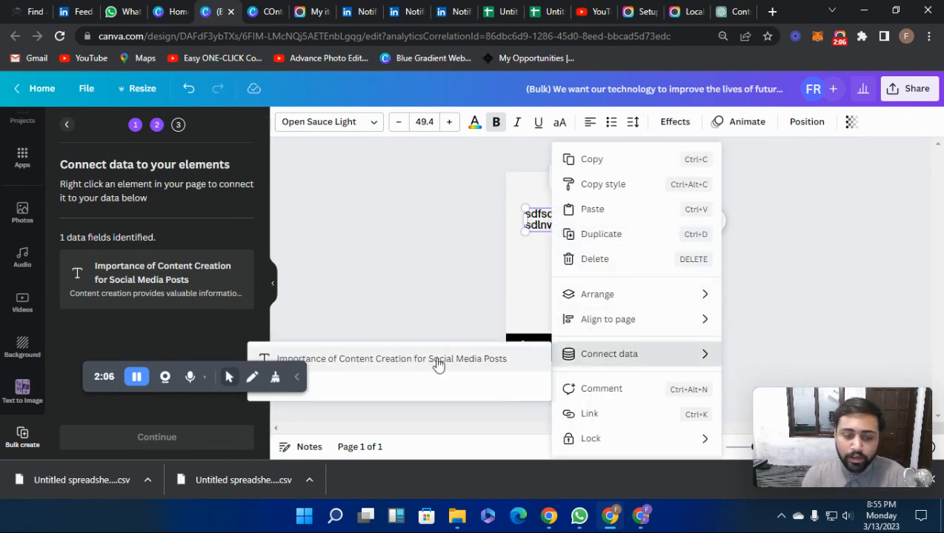
click(404, 364)
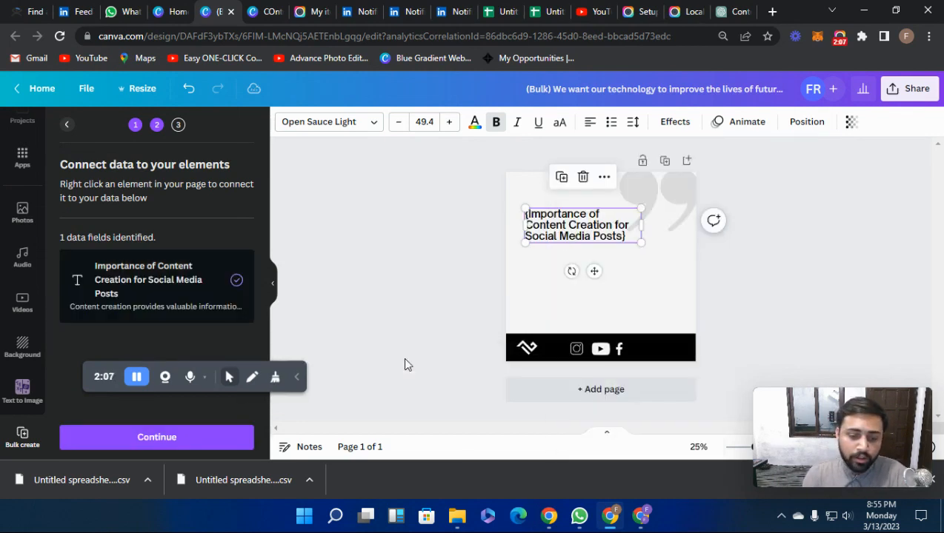
Try to generate 10 pages from all the data rows, check the row list and reload the design page
click(172, 437)
click(171, 438)
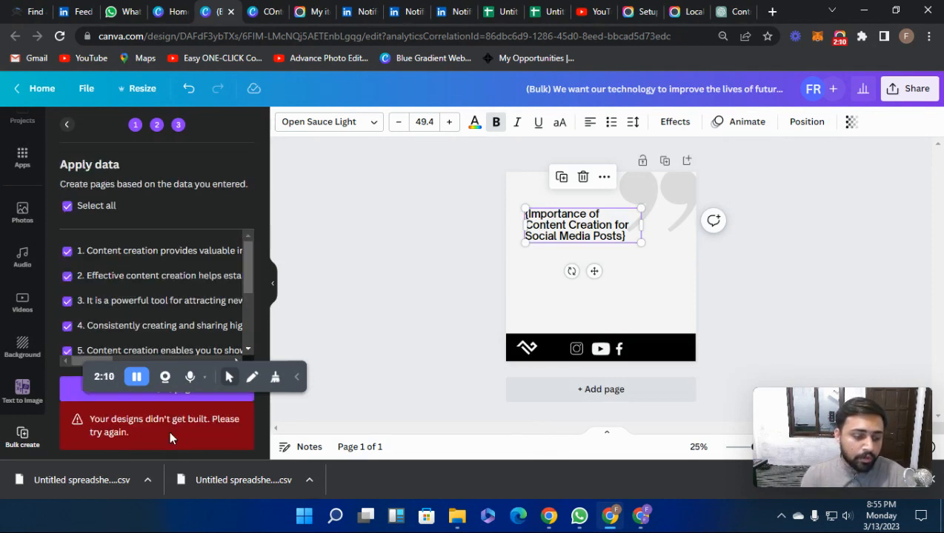
scroll(219, 289, down, 3)
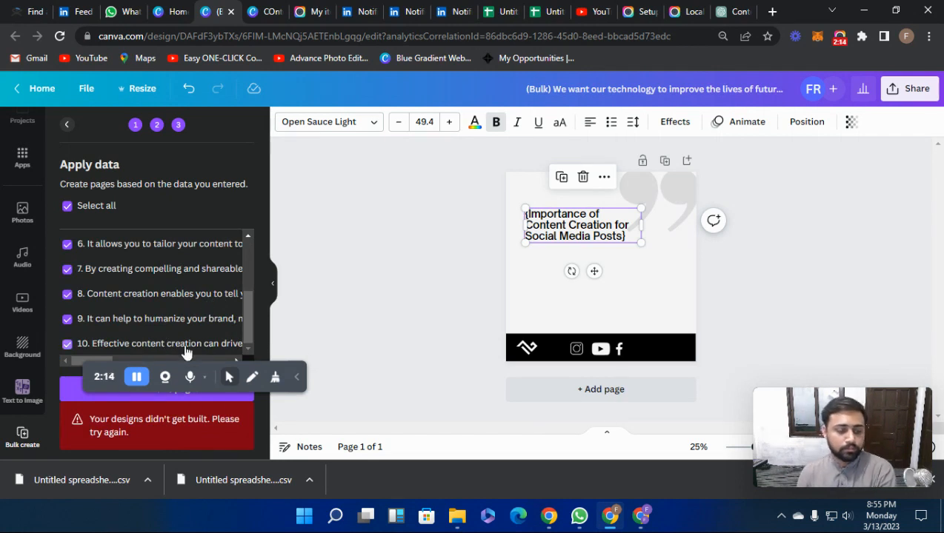
drag(86, 377, 226, 246)
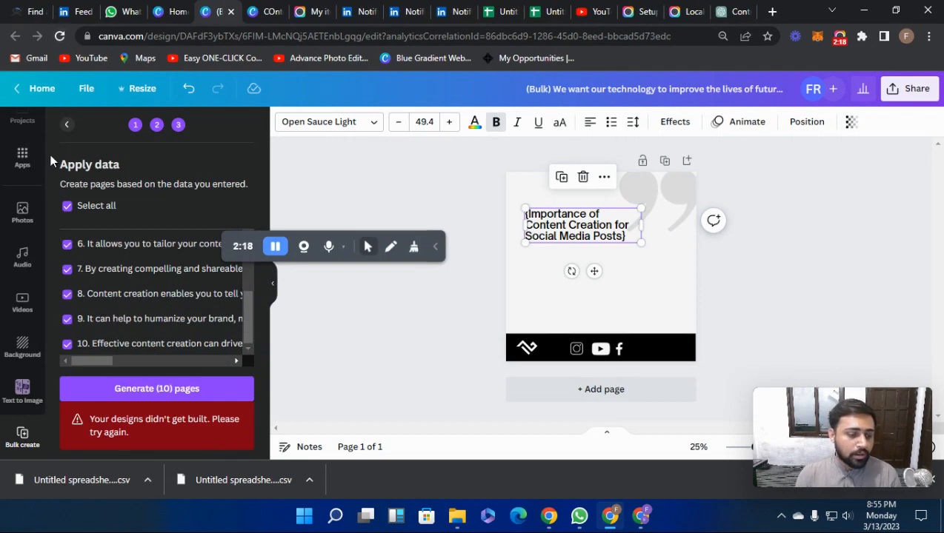
click(60, 36)
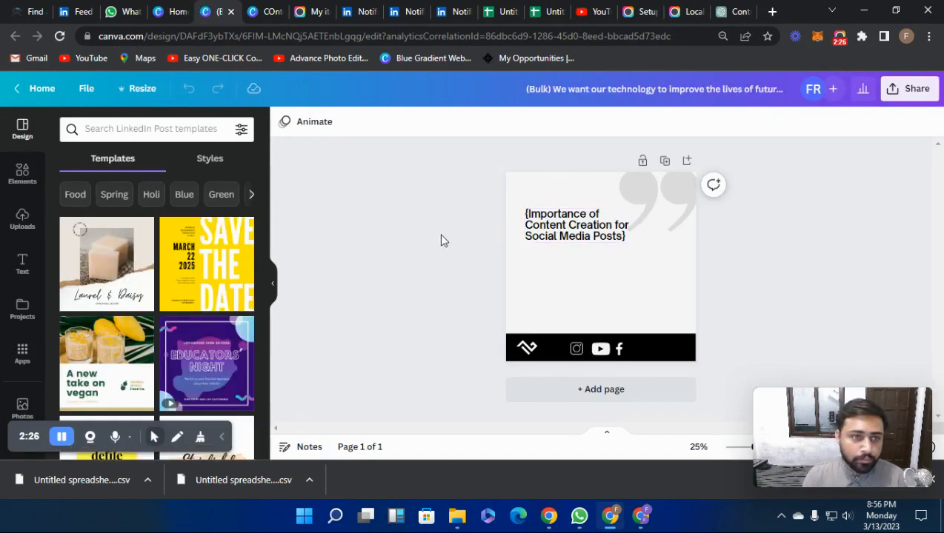
Reopen Bulk create for the reloaded design and upload Untitled spreadsheet - Sheet1 (4).csv again
click(548, 233)
scroll(15, 371, down, 4)
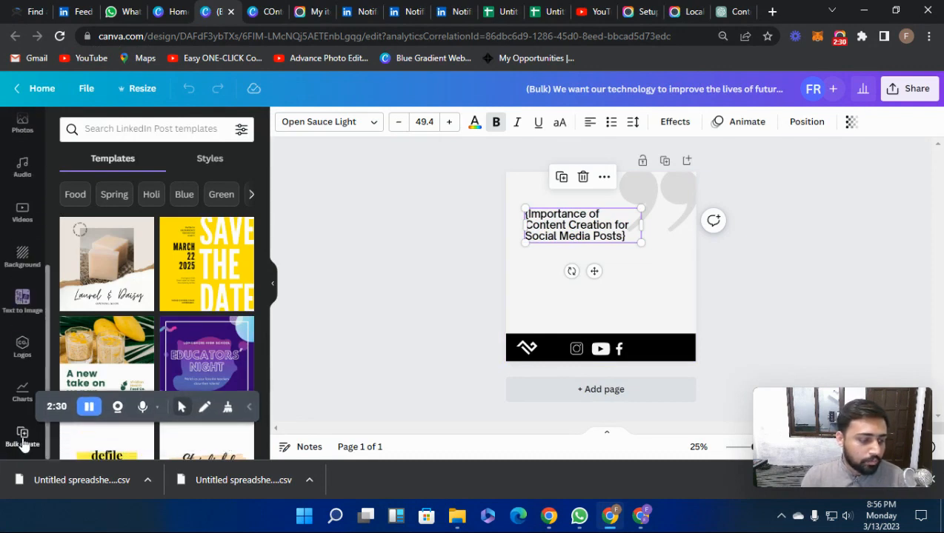
click(21, 438)
click(147, 437)
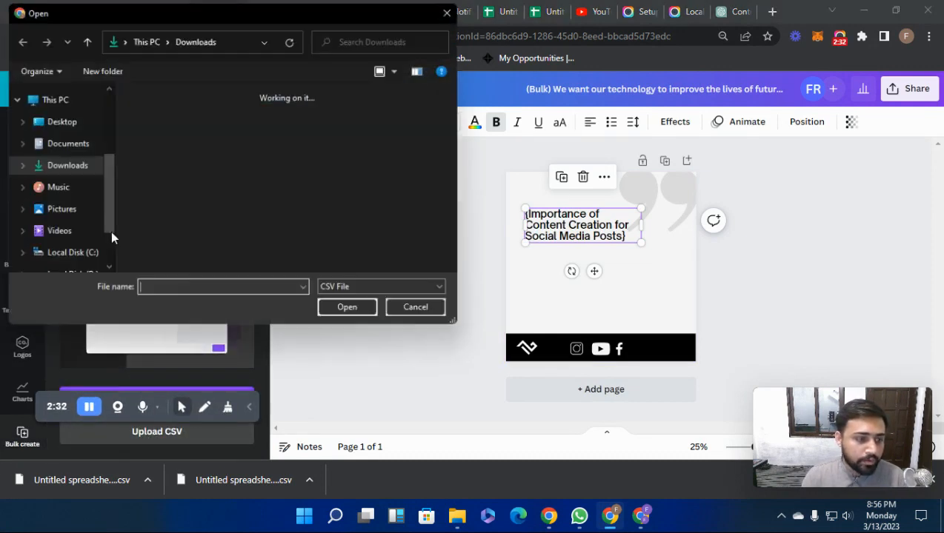
click(156, 157)
click(353, 309)
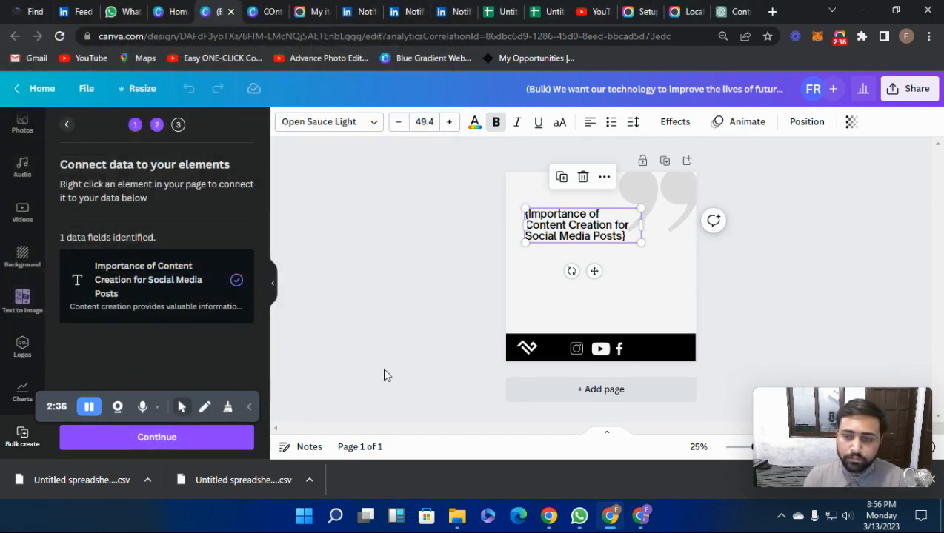
Disconnect the post's text box from the Importance of Content Creation for Social Media Posts field and connect it again
right_click(583, 221)
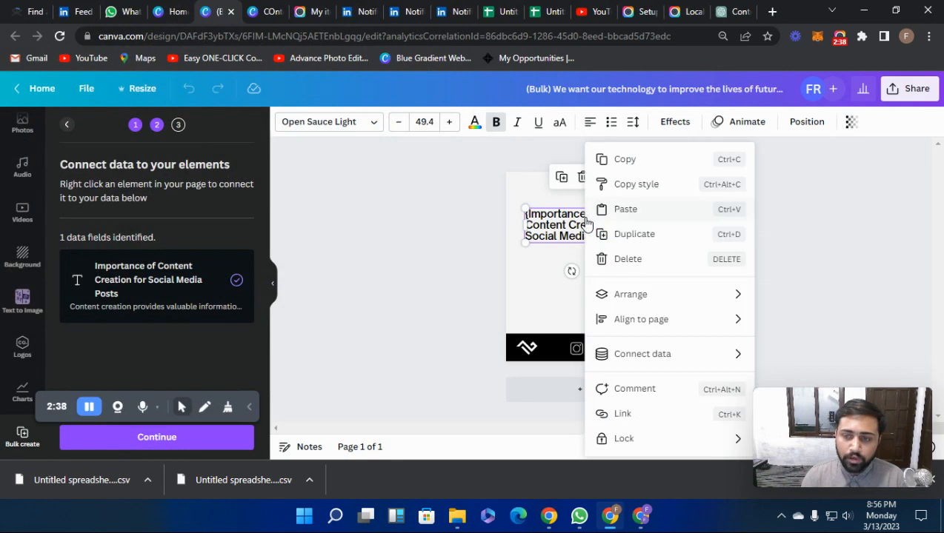
mouse_move(652, 360)
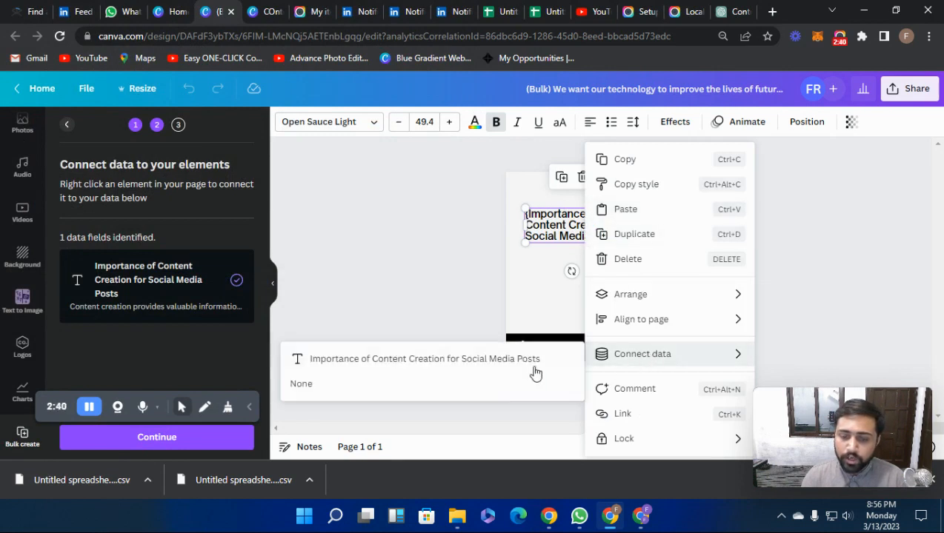
click(355, 364)
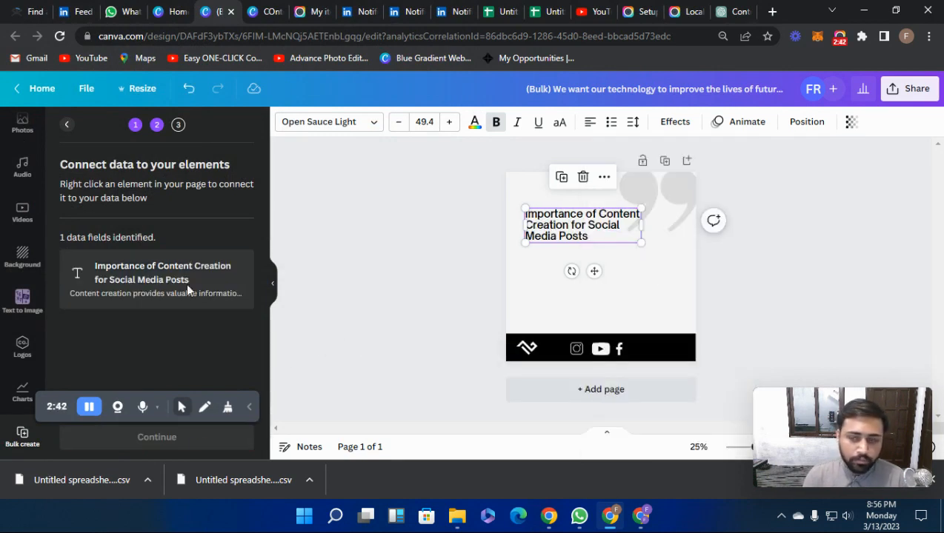
right_click(596, 234)
mouse_move(652, 354)
click(493, 354)
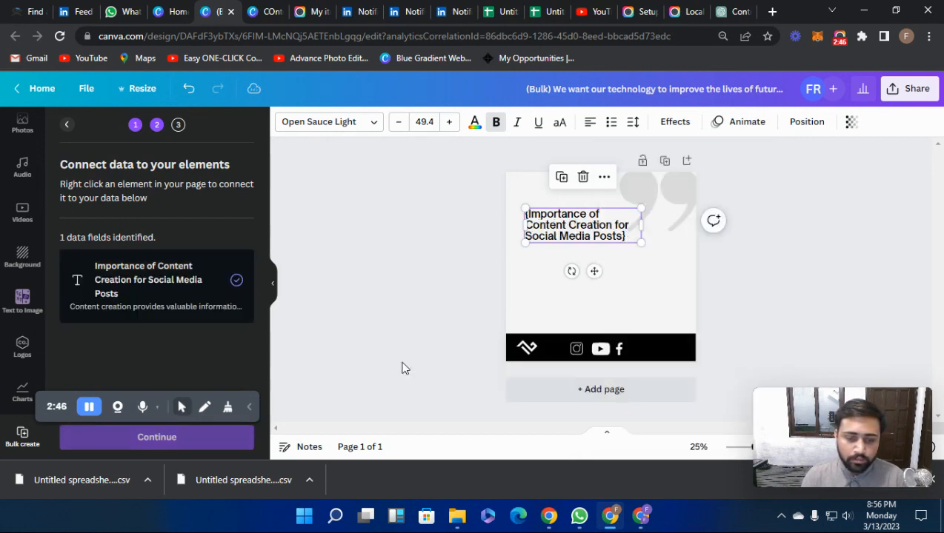
Try once more to generate 10 pages from the selected rows, and return to the stage for adding data
click(133, 437)
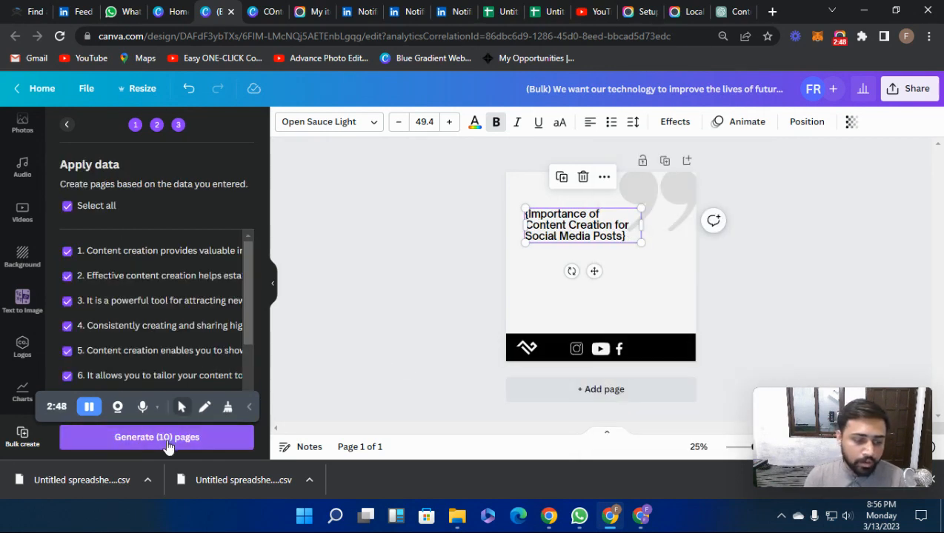
click(156, 437)
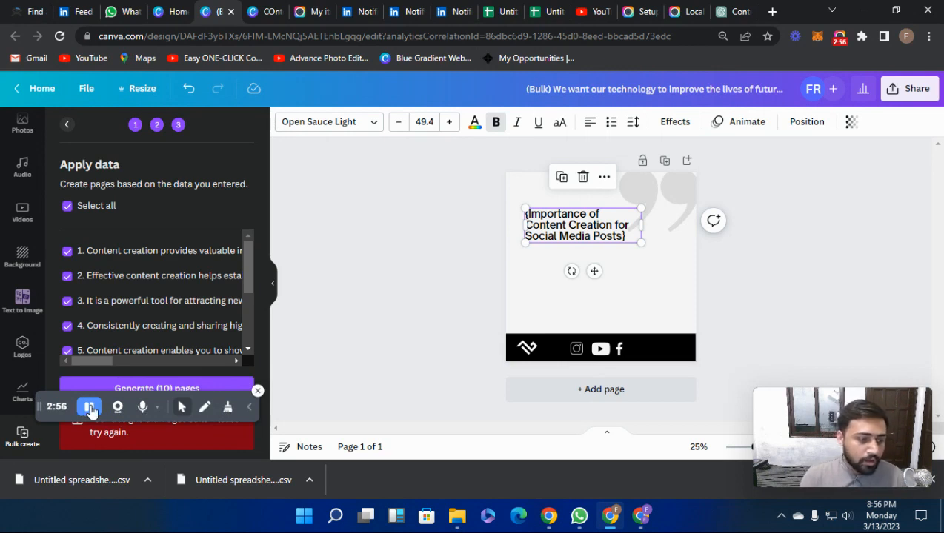
click(67, 205)
click(67, 127)
click(67, 128)
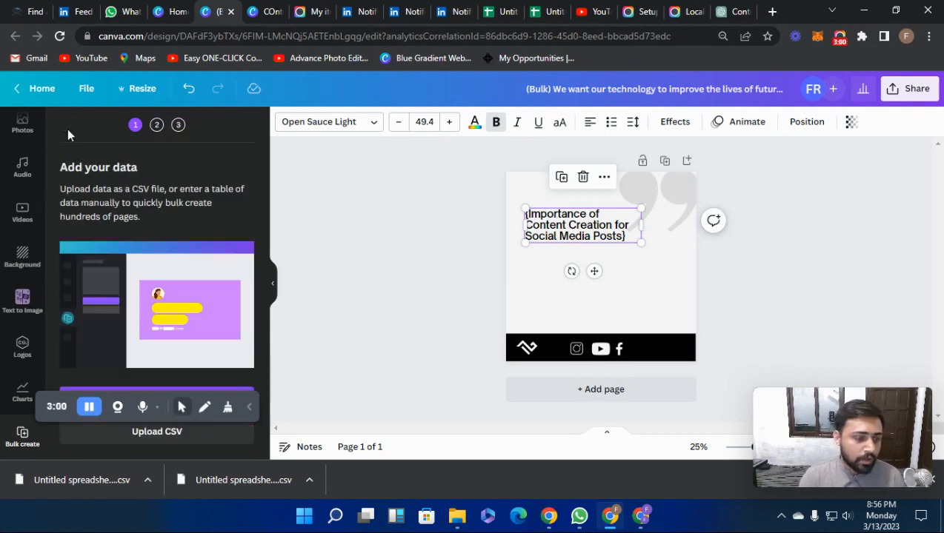
Upload Untitled spreadsheet - Sheet1 (3).csv from Downloads as the Bulk create data instead
click(159, 434)
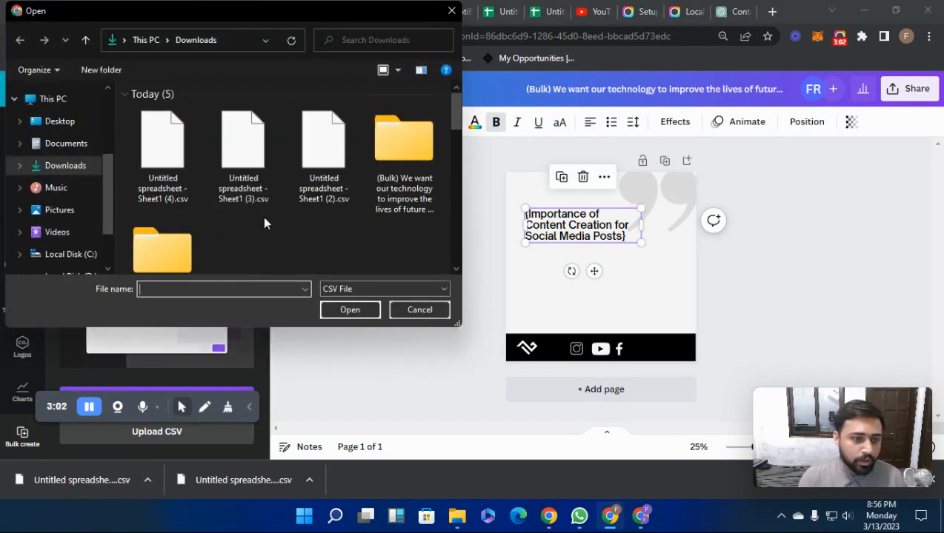
click(236, 169)
click(348, 310)
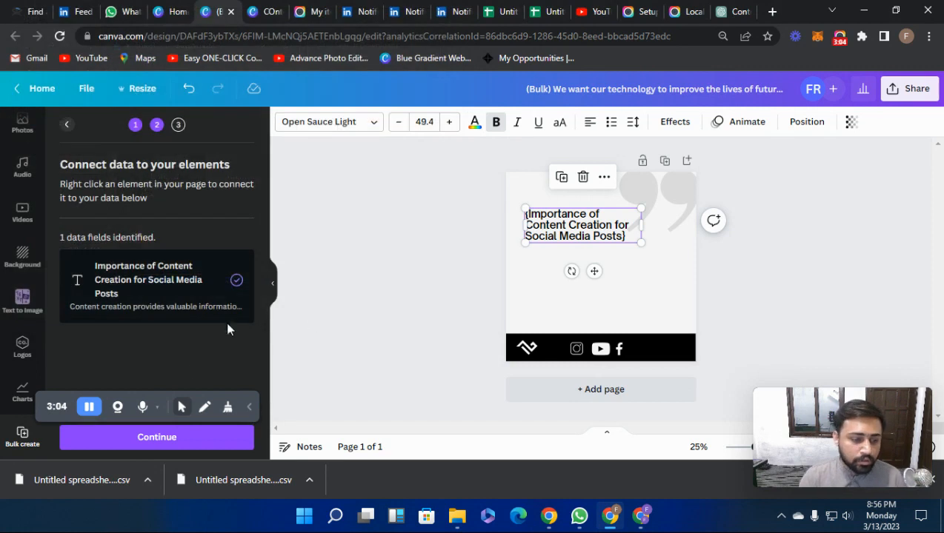
Try again to generate 10 pages from all rows of the content creation data, and go back to the stage for adding data
click(166, 437)
scroll(145, 297, down, 1)
scroll(144, 295, down, 2)
scroll(143, 292, up, 2)
scroll(142, 288, down, 2)
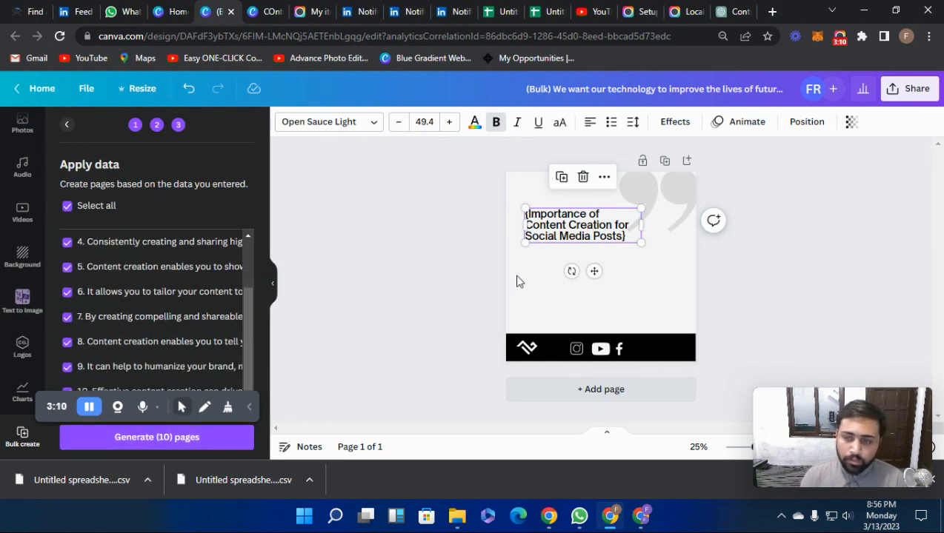
click(196, 438)
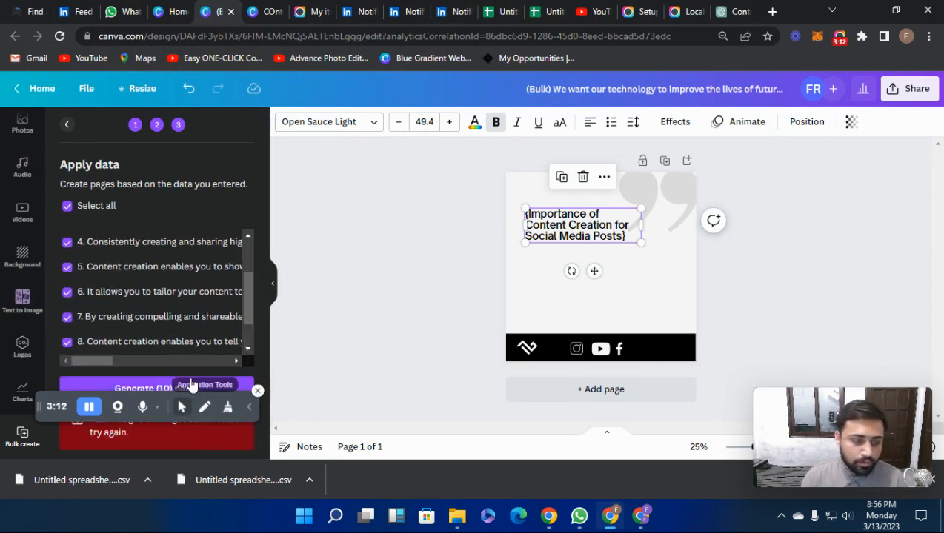
click(66, 124)
click(67, 125)
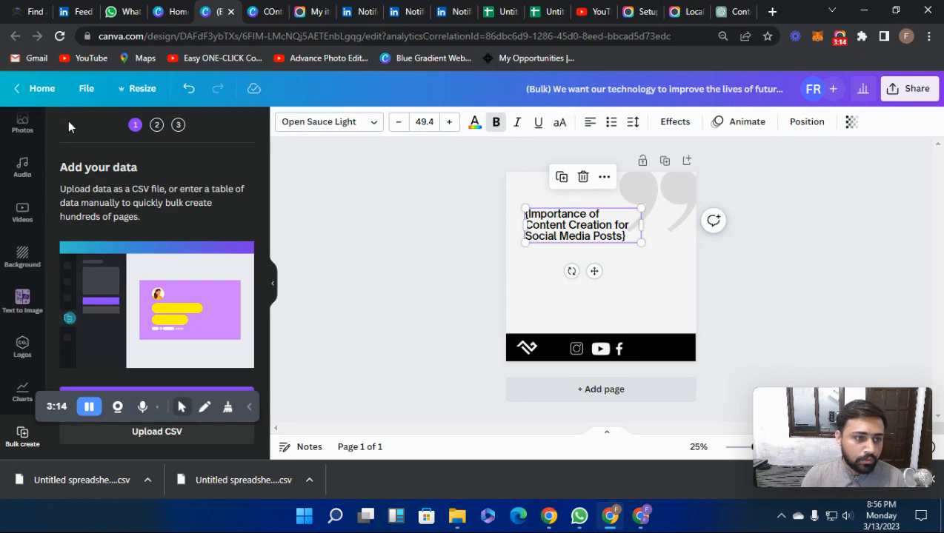
Upload Untitled spreadsheet - Sheet1 (2).csv from Downloads as the Bulk create data
right_click(561, 234)
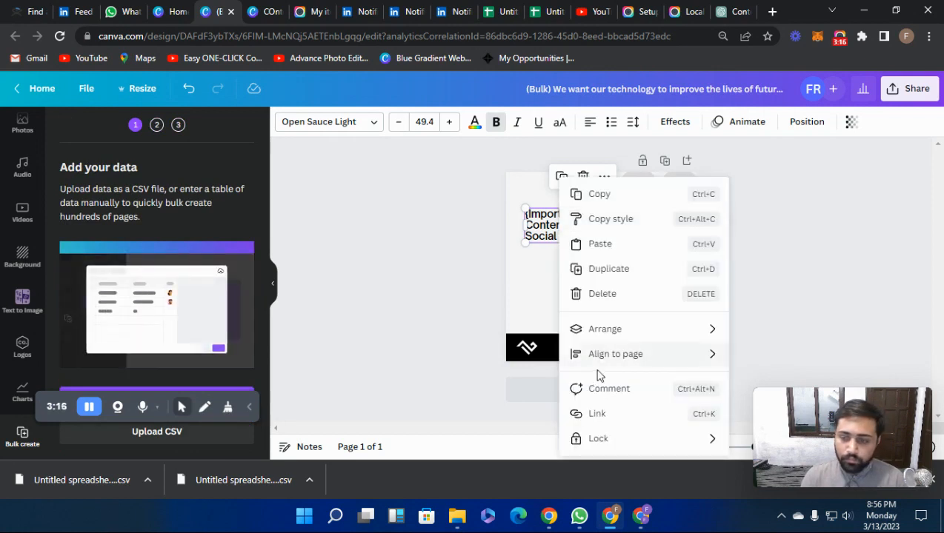
click(150, 434)
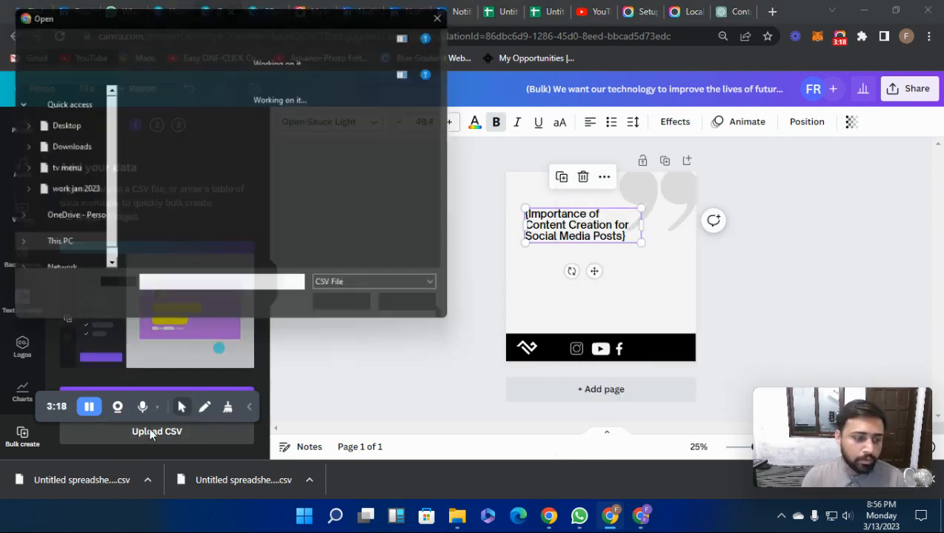
click(340, 164)
click(365, 312)
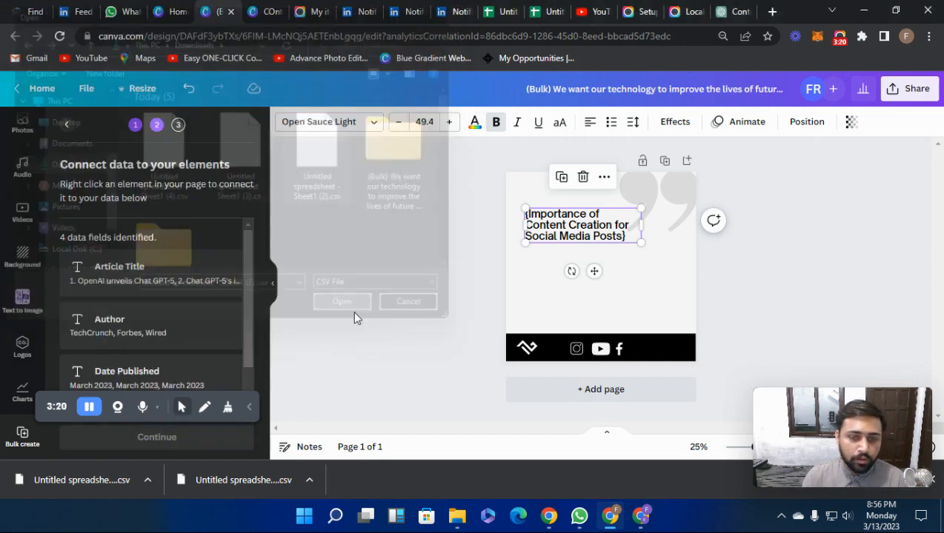
Connect the post's text box to the Summary/Overview data field
scroll(142, 334, down, 1)
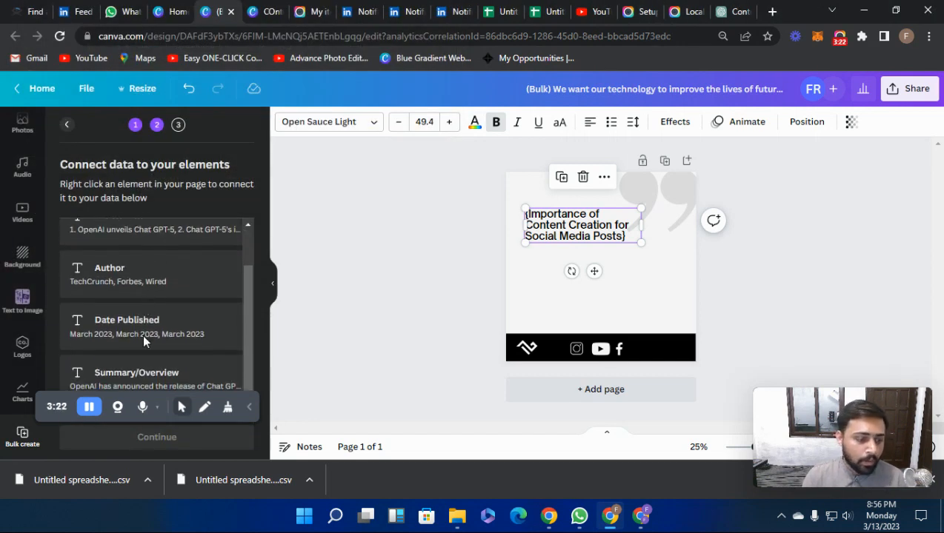
right_click(555, 230)
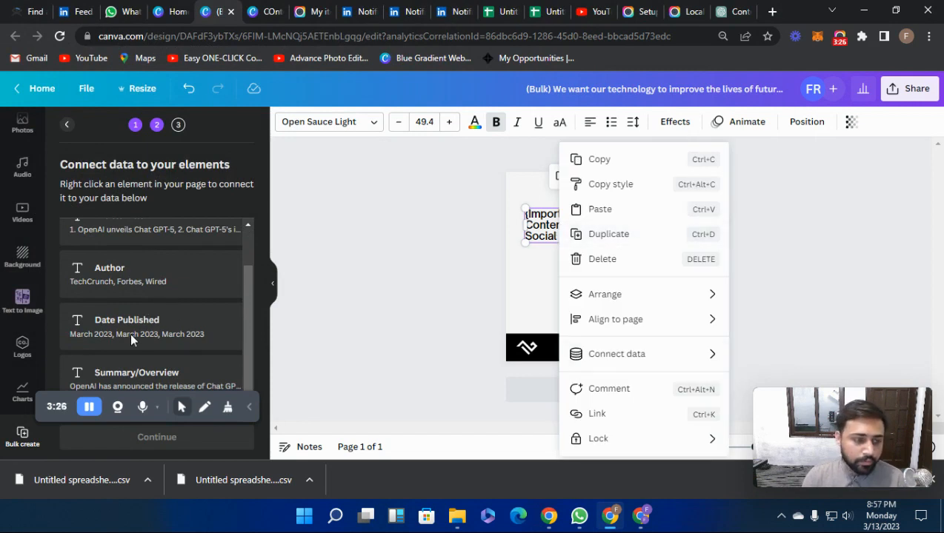
mouse_move(656, 362)
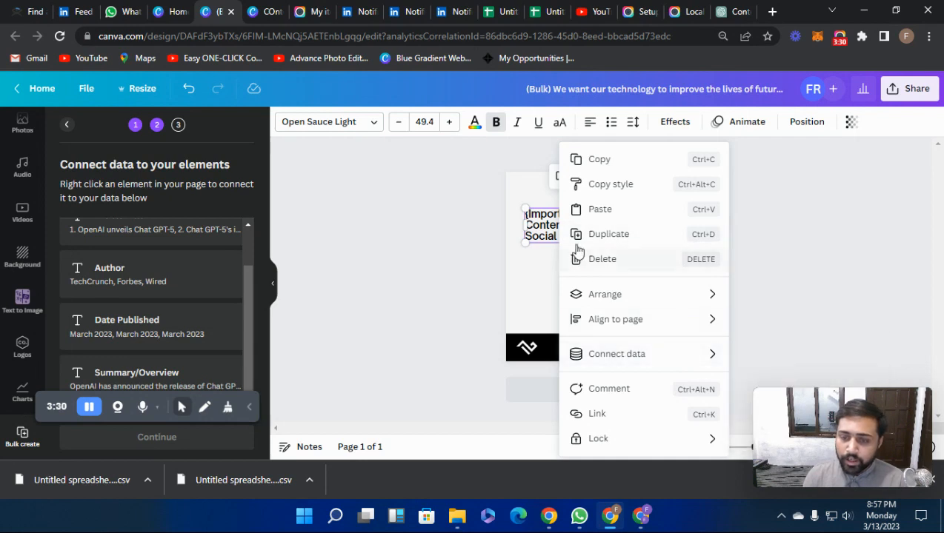
mouse_move(593, 302)
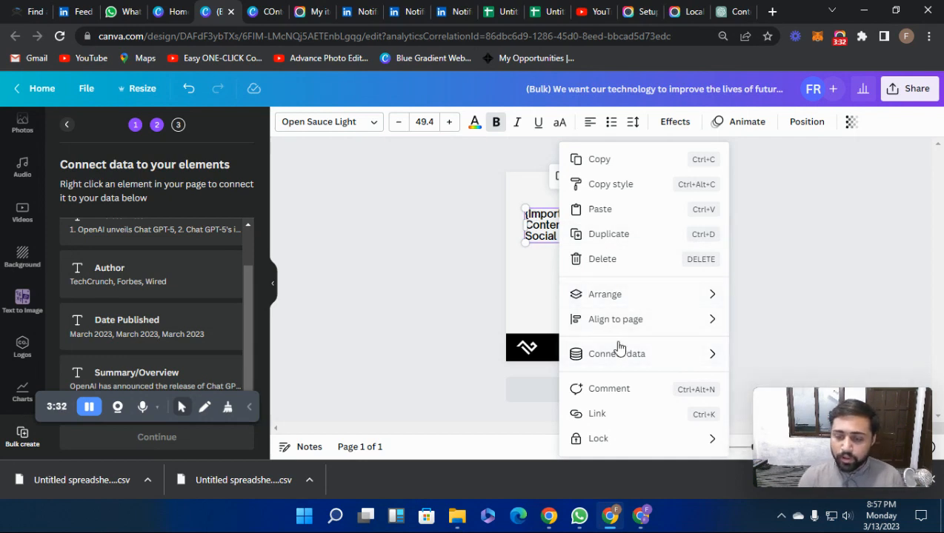
mouse_move(621, 352)
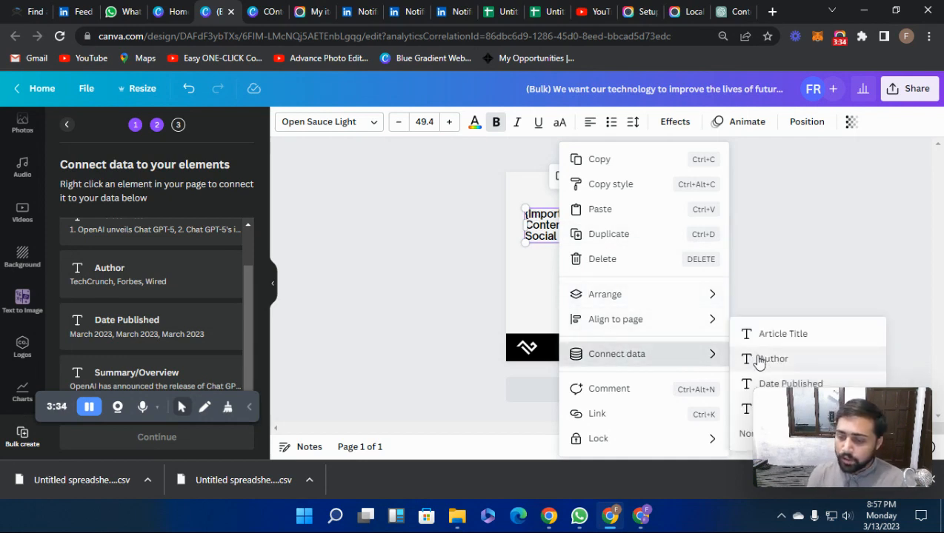
drag(762, 400, 789, 251)
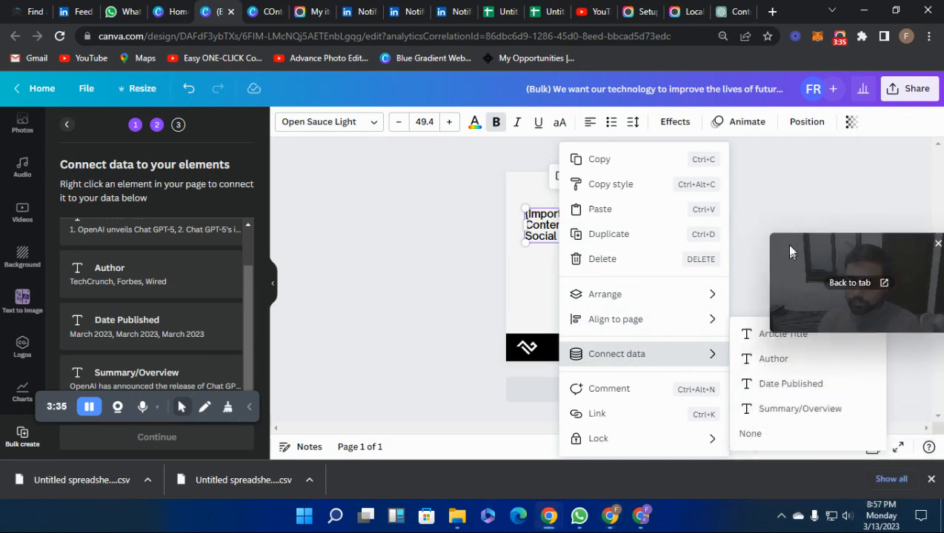
click(775, 409)
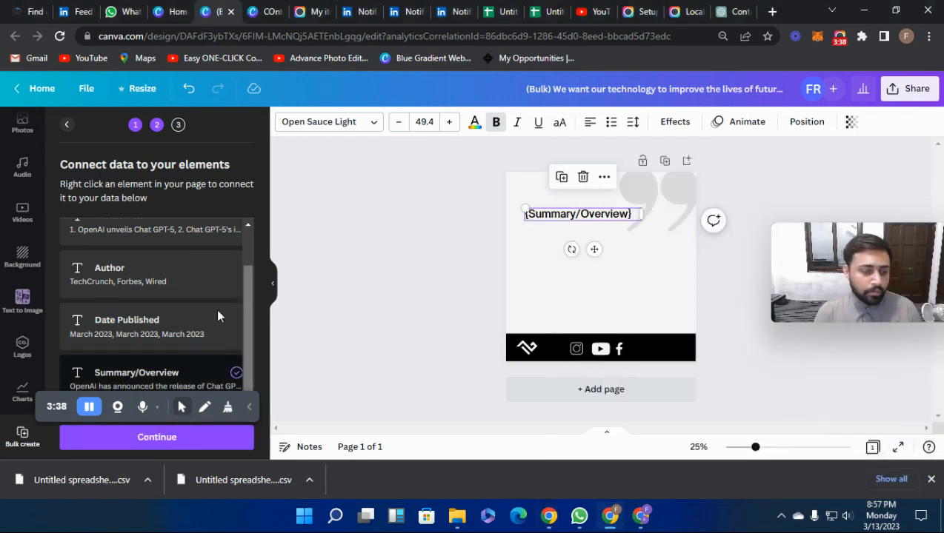
Continue with all Summary/Overview rows selected and try repeatedly to generate the 10 pages
click(171, 442)
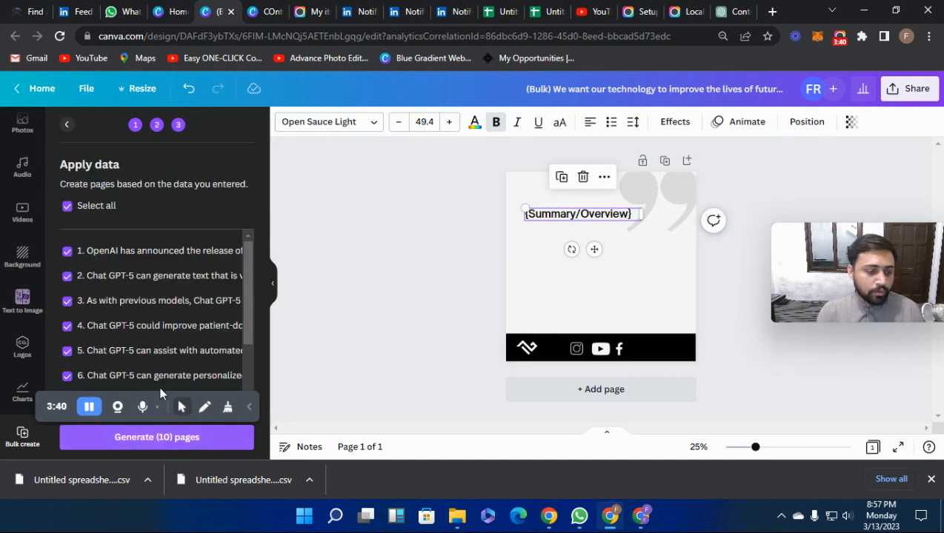
click(181, 435)
scroll(184, 337, down, 3)
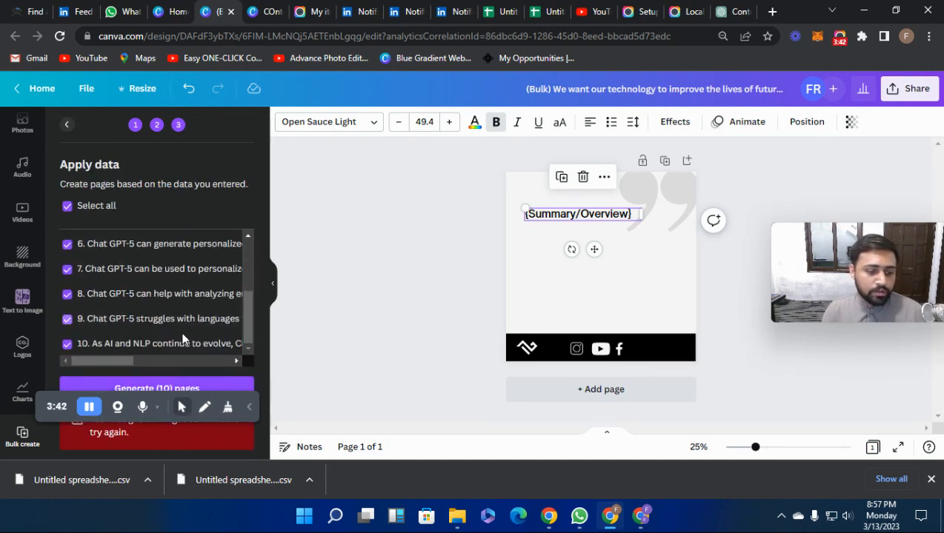
drag(59, 405, 175, 218)
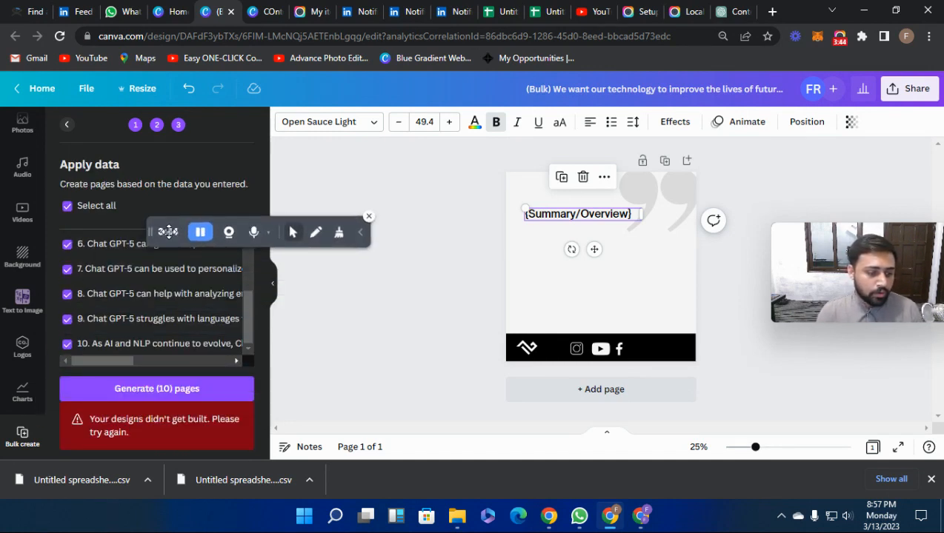
click(162, 391)
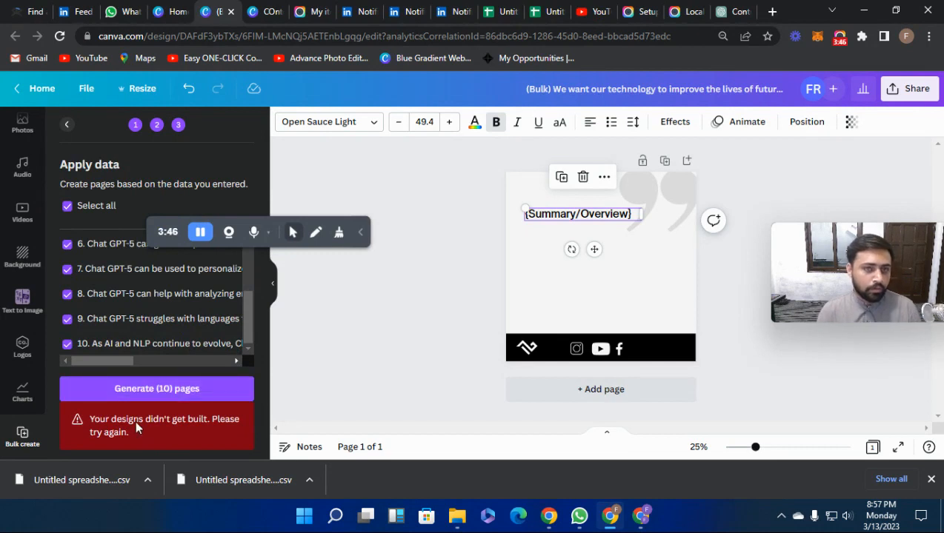
click(148, 397)
click(148, 398)
click(148, 398)
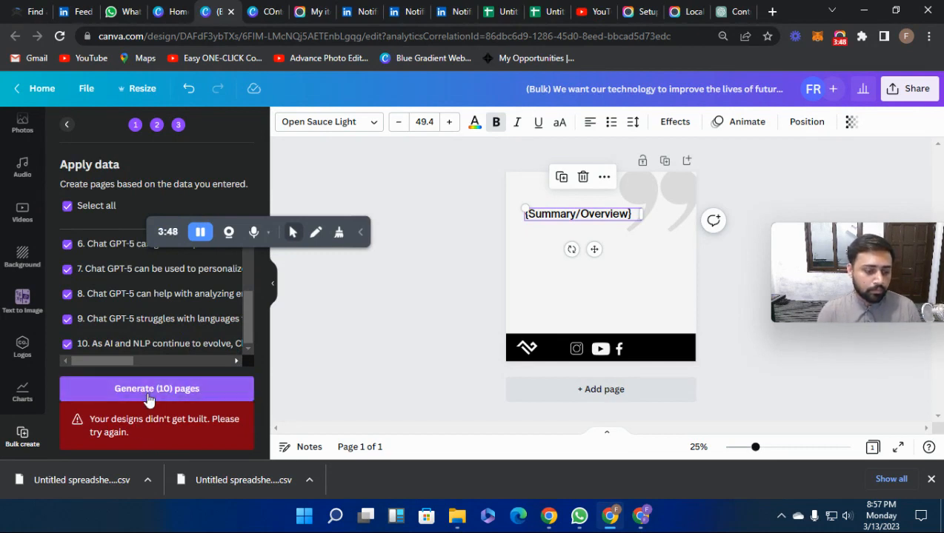
click(169, 398)
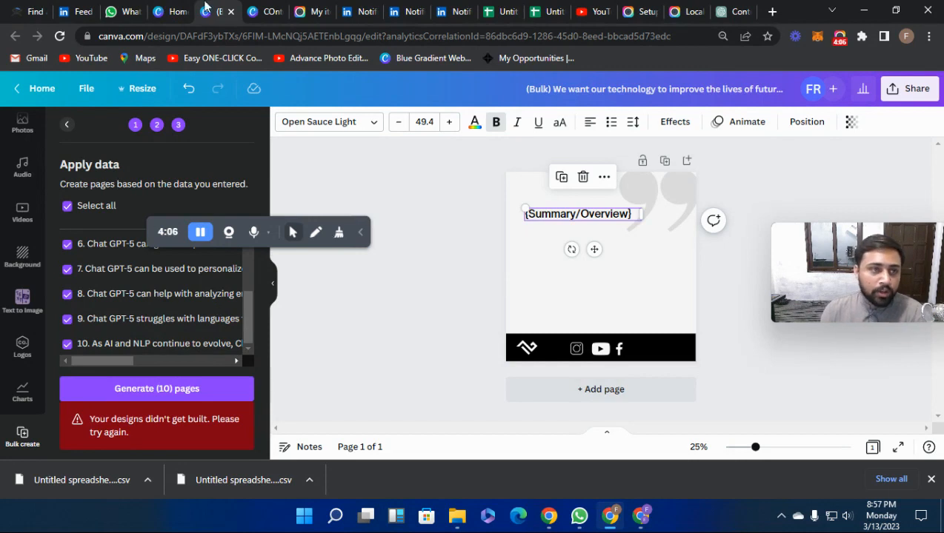
Open the recent (Bulk) We want our technology design from the home page, compare it with the current one, and return to the home page
click(178, 10)
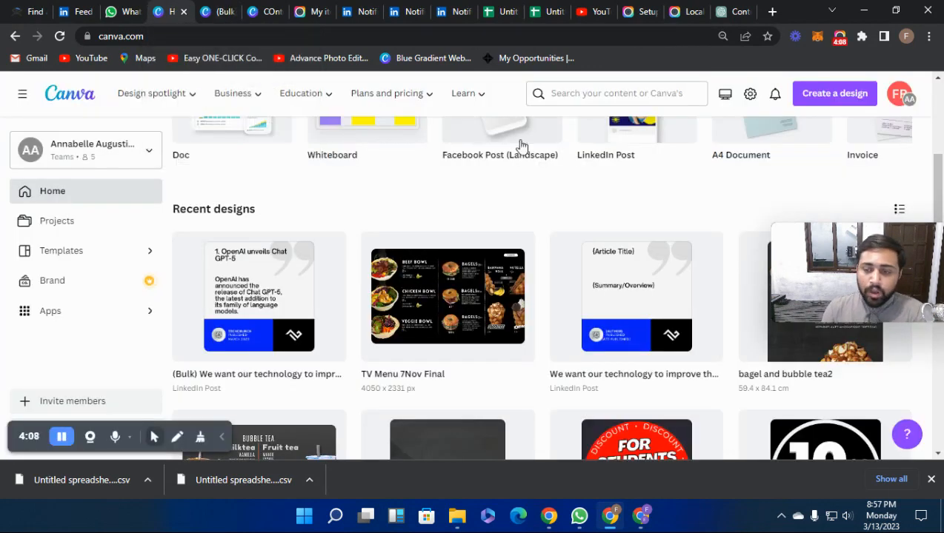
click(251, 294)
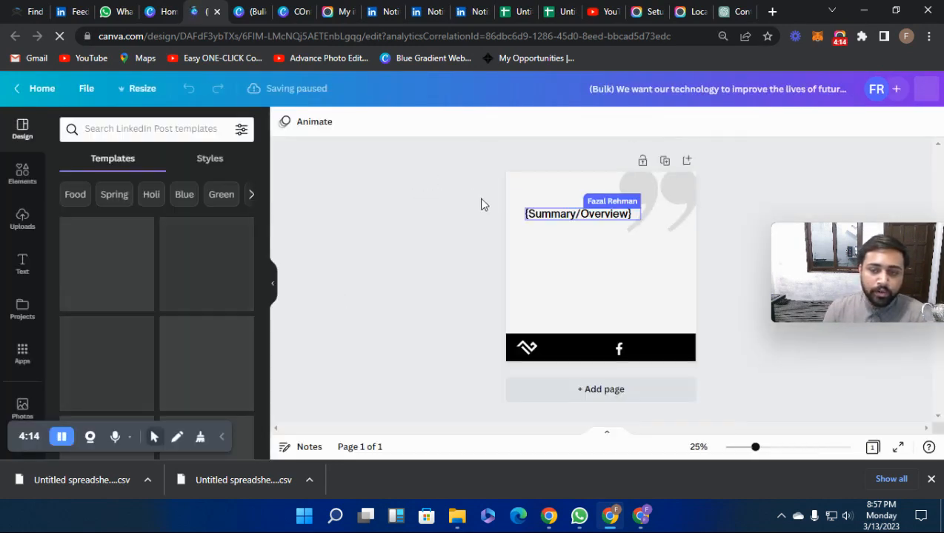
click(241, 9)
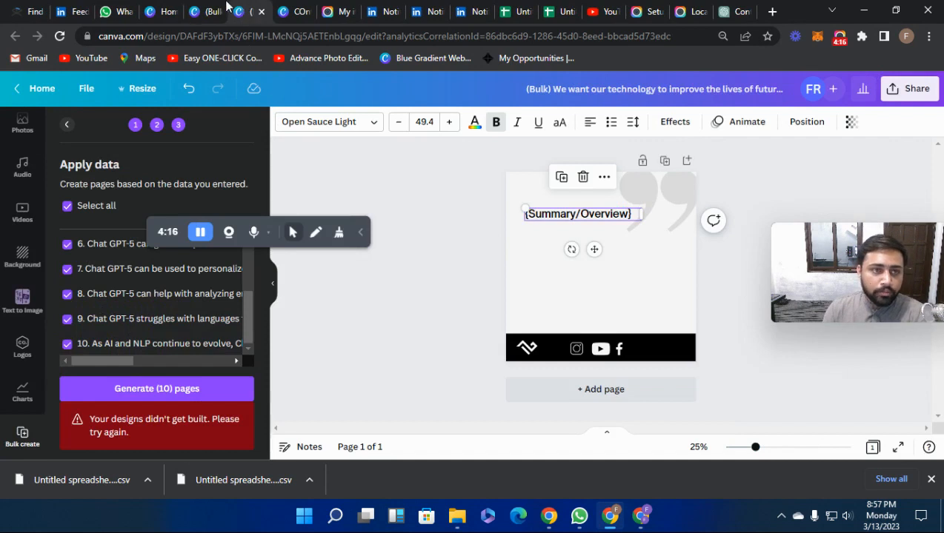
click(199, 9)
click(161, 10)
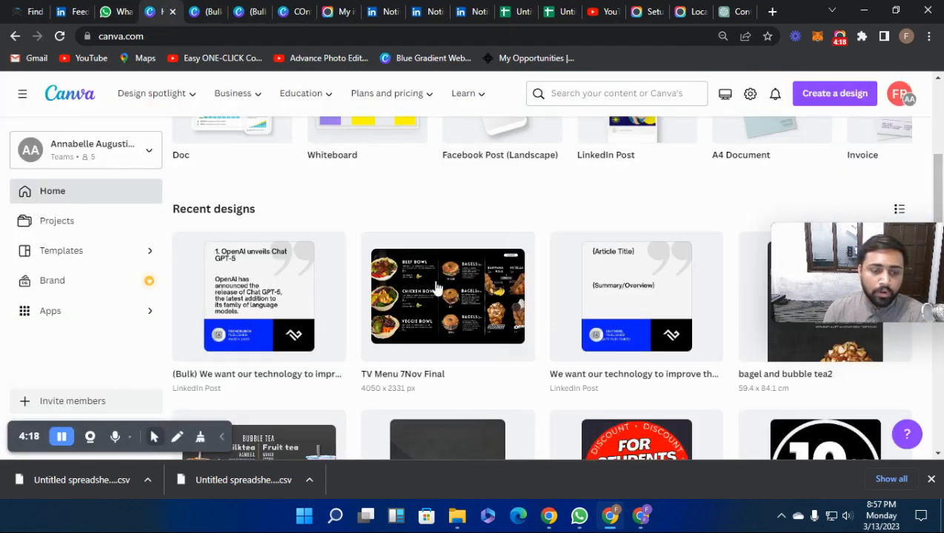
Find the earlier bulk-created Your Story design headed DID YOU KNOW among the recent designs and open it
scroll(630, 306, down, 5)
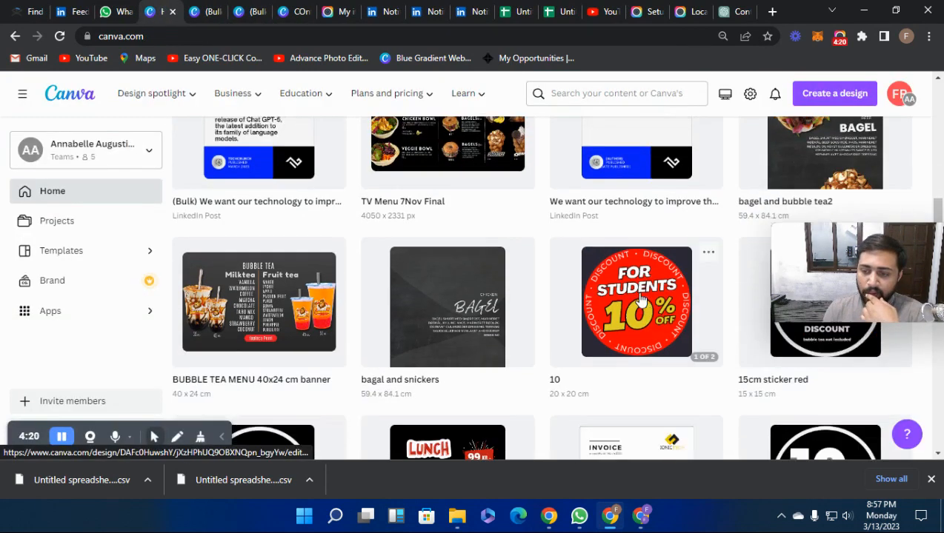
scroll(646, 303, down, 5)
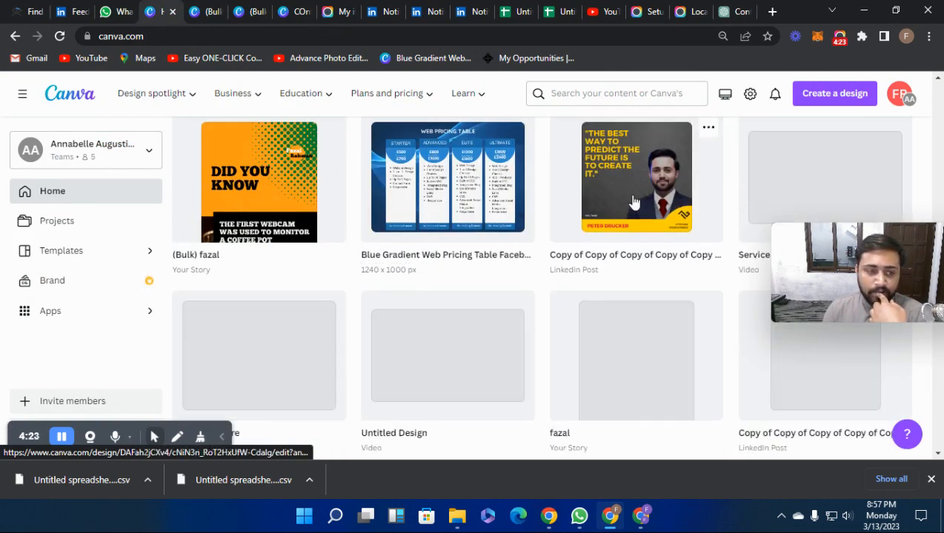
click(255, 190)
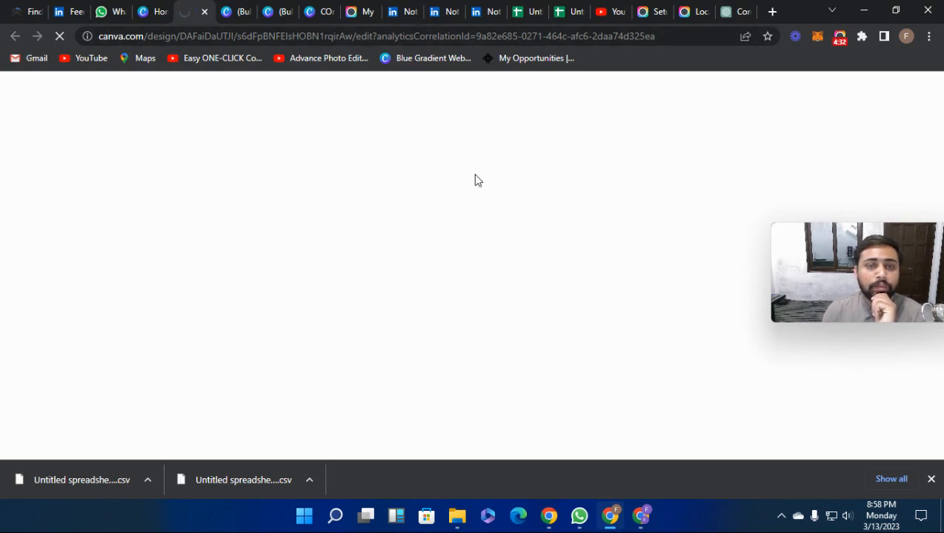
click(236, 12)
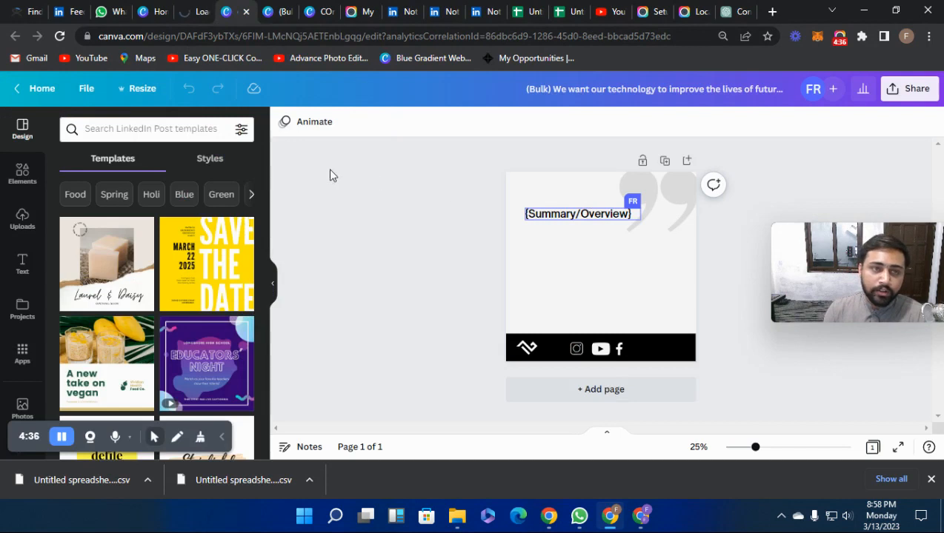
click(196, 8)
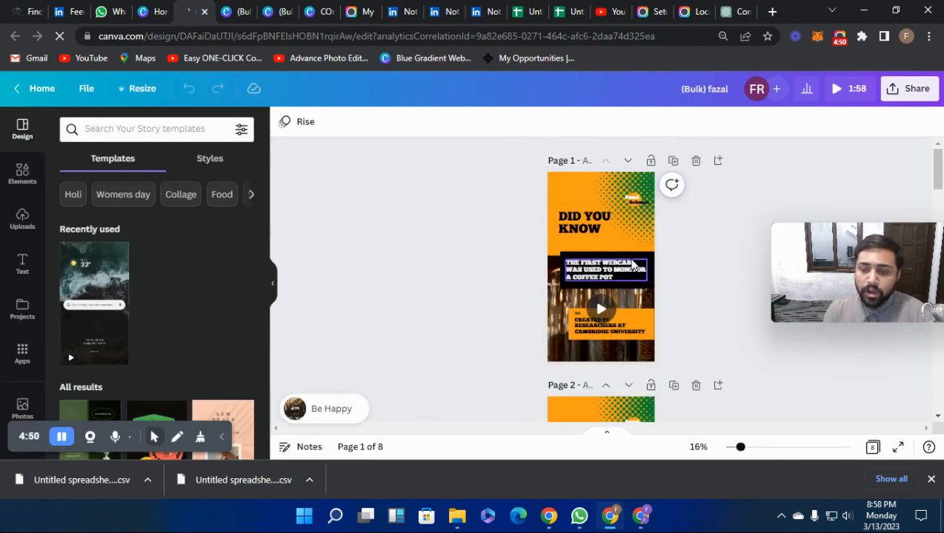
Review the pages of the DID YOU KNOW story design as a bulk creation example, ending at page 1
scroll(606, 198, down, 20)
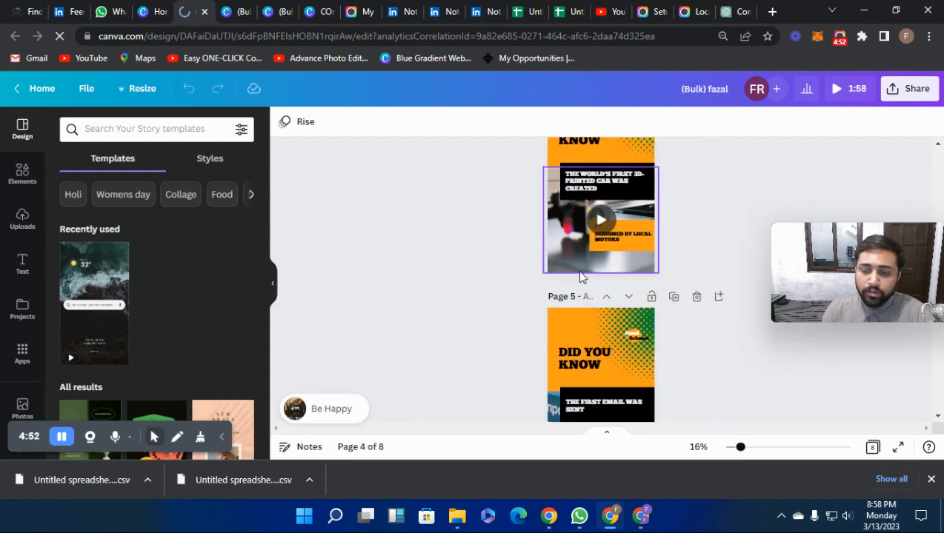
scroll(497, 266, up, 20)
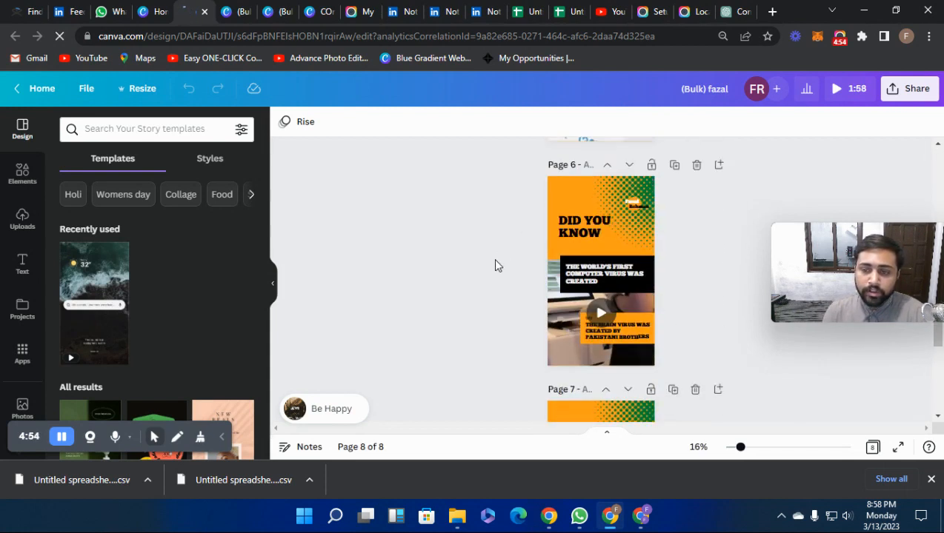
scroll(536, 278, down, 10)
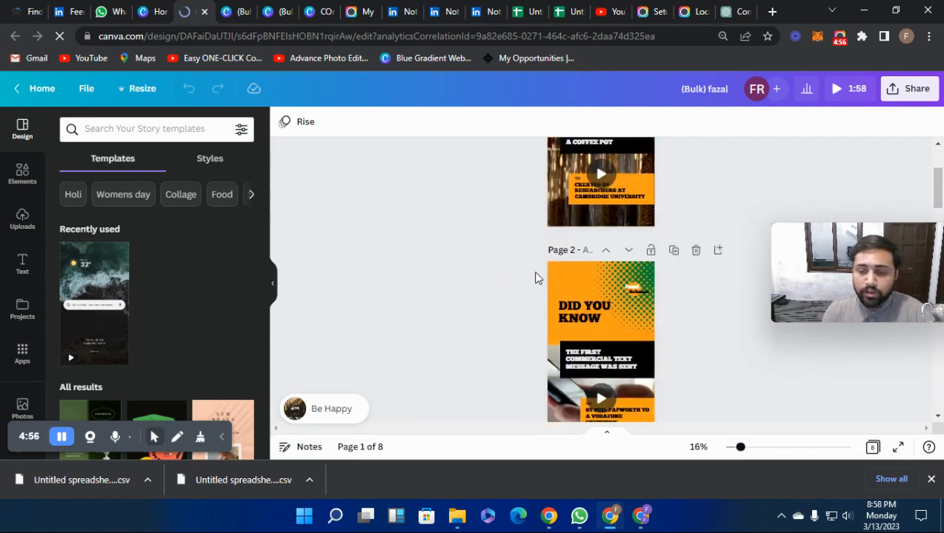
scroll(539, 271, down, 2)
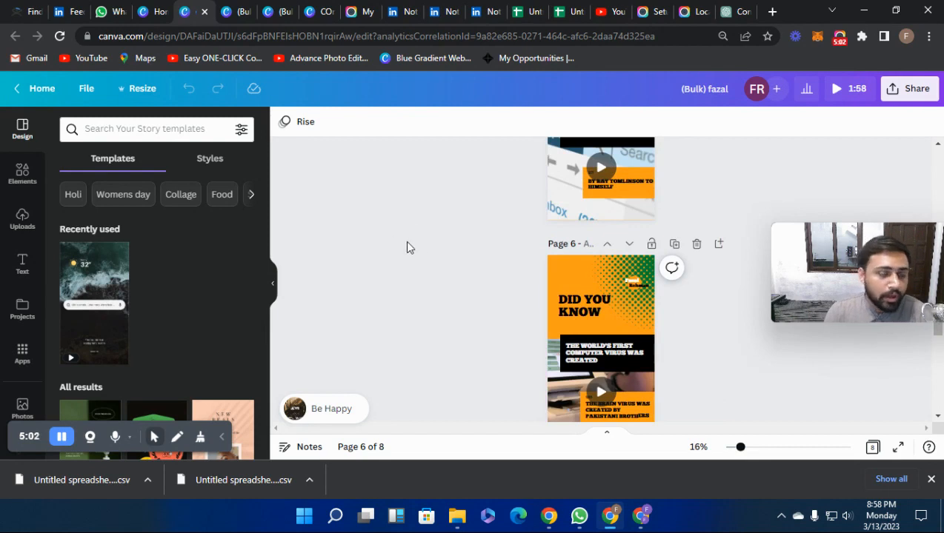
scroll(407, 247, up, 15)
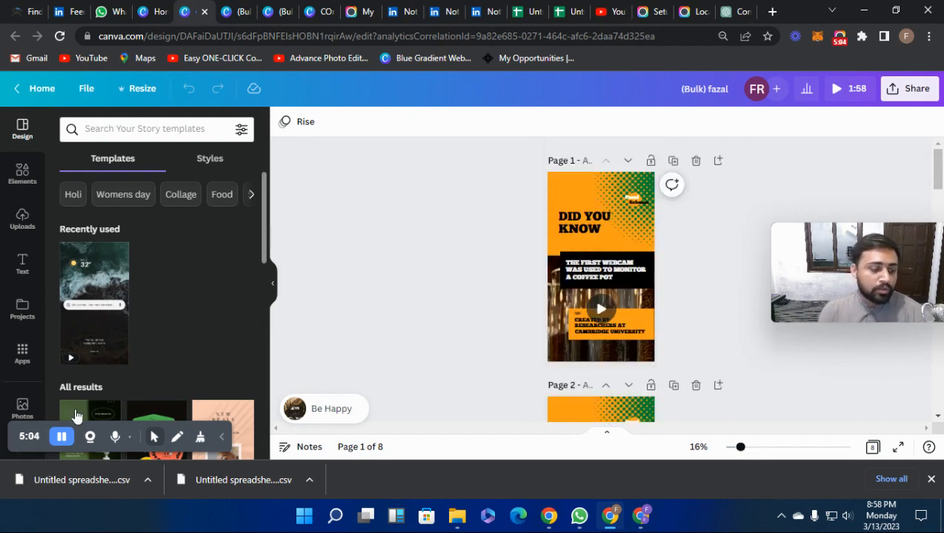